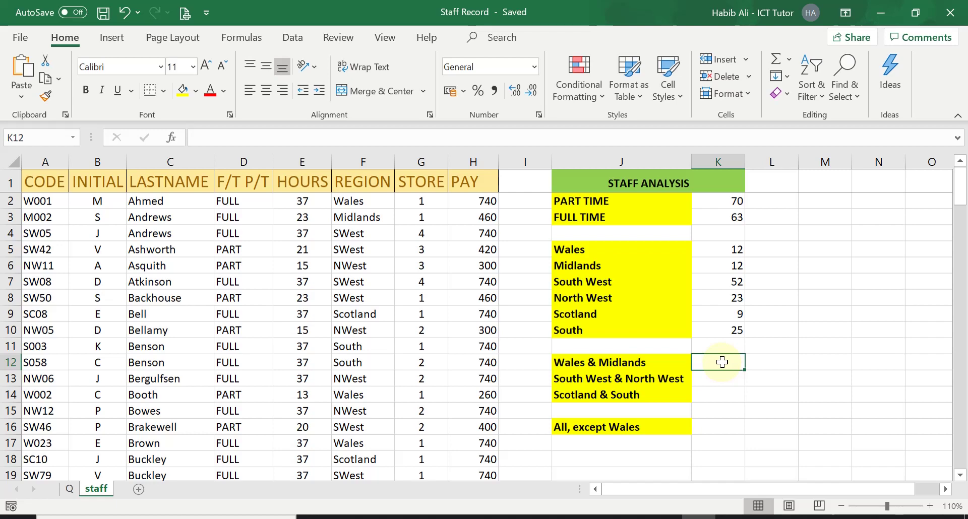
Begin the Wales & Midlands formula in K12 with =COUNTIF(F2:F134,"WALES")+
text(=)
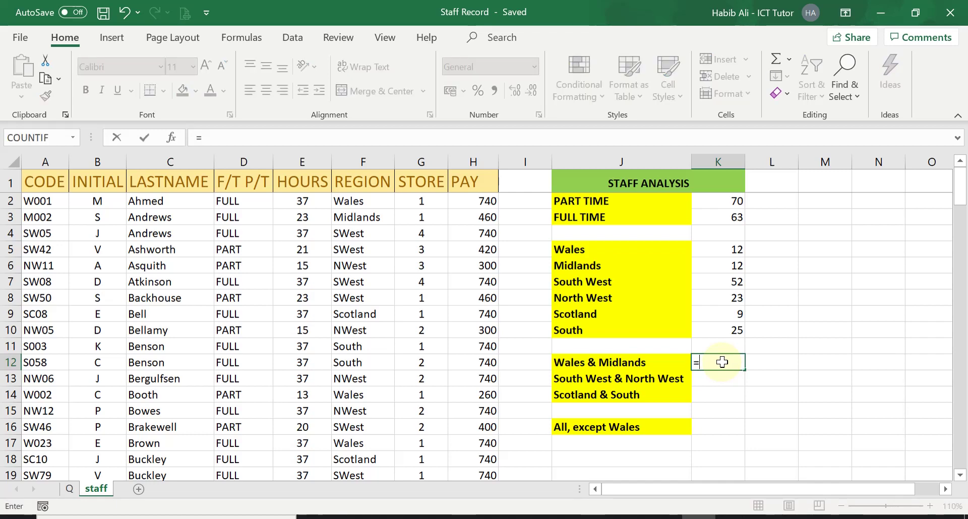
key(Caps_Lock)
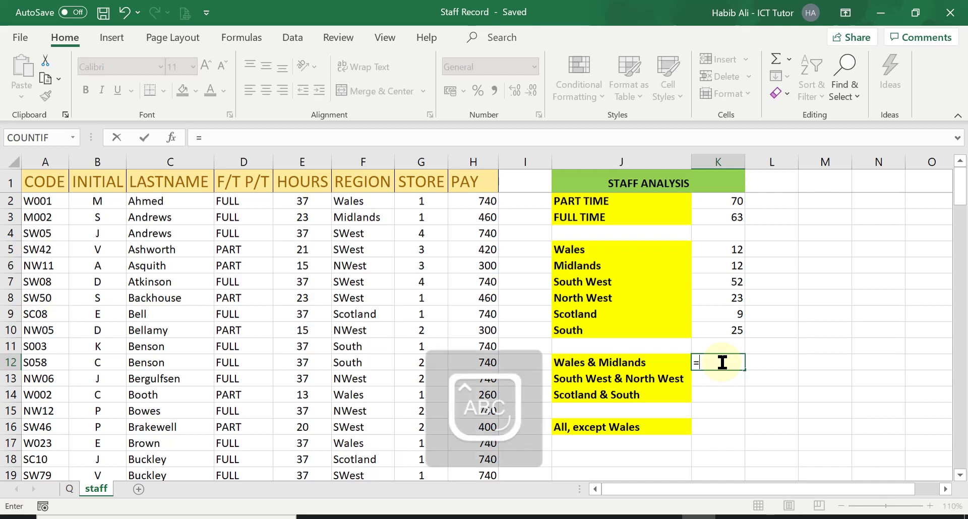
text(COUNTI)
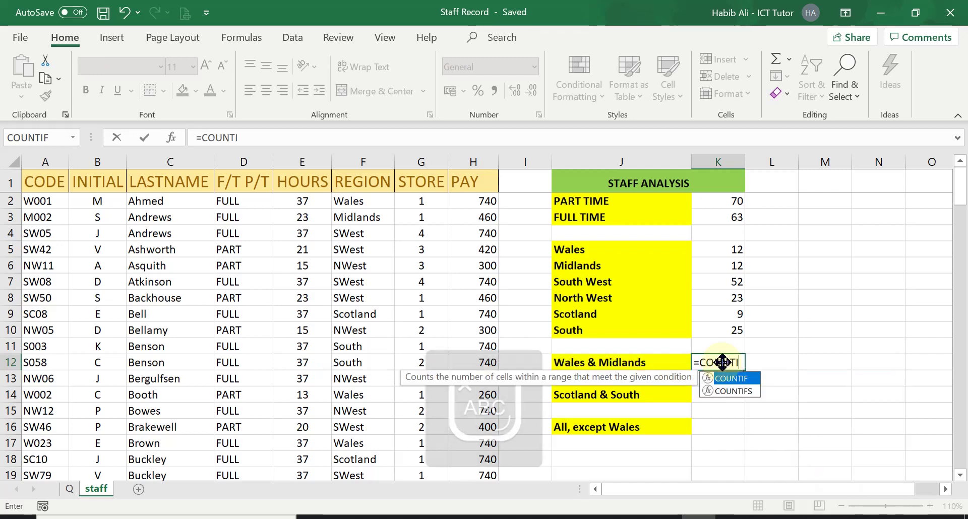
text(F)
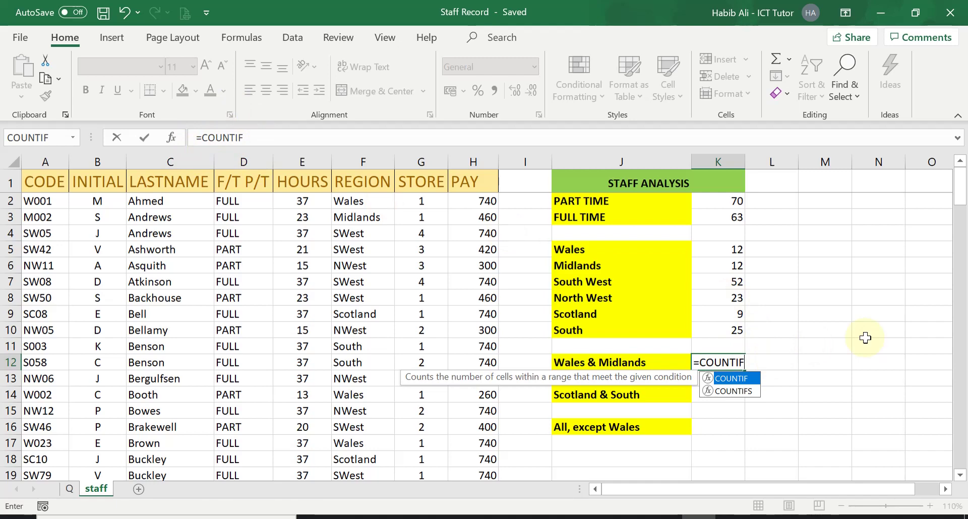
text(()
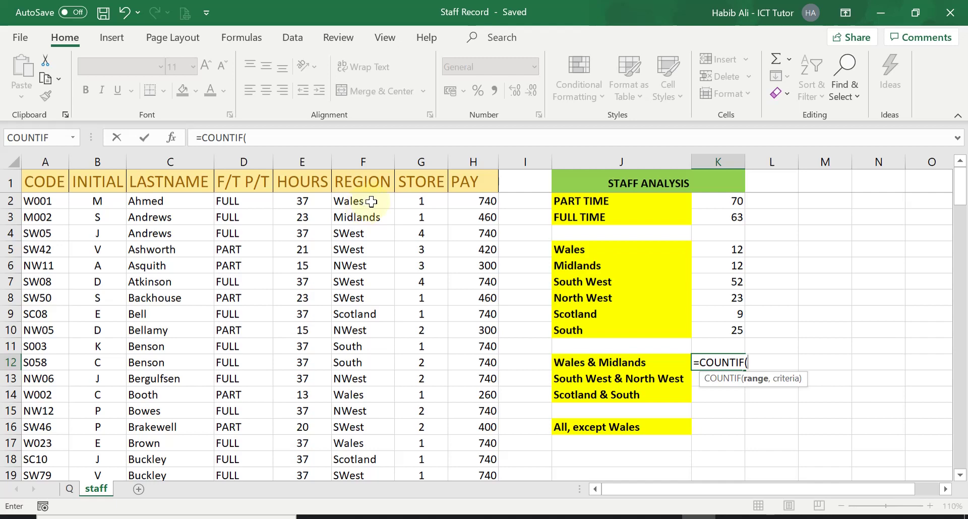
drag(365, 206, 362, 444)
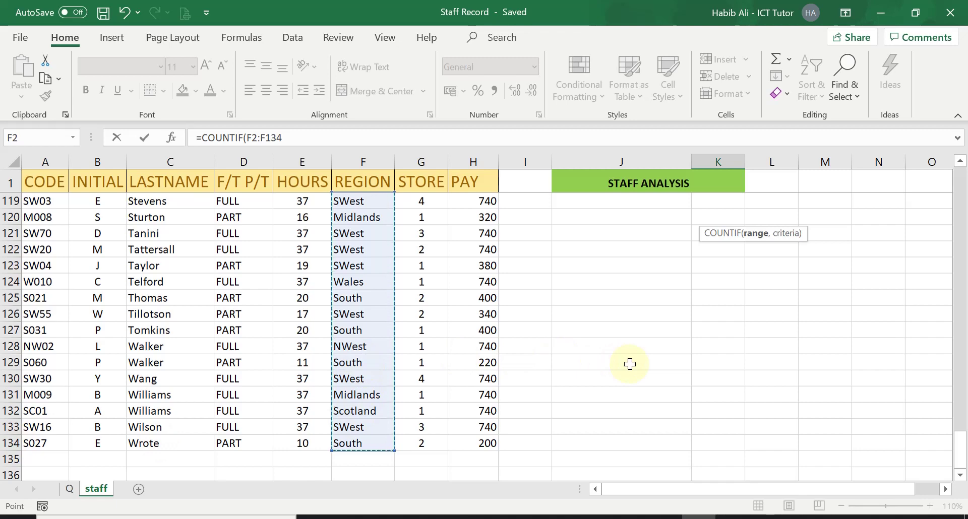
scroll(630, 364, up, 20)
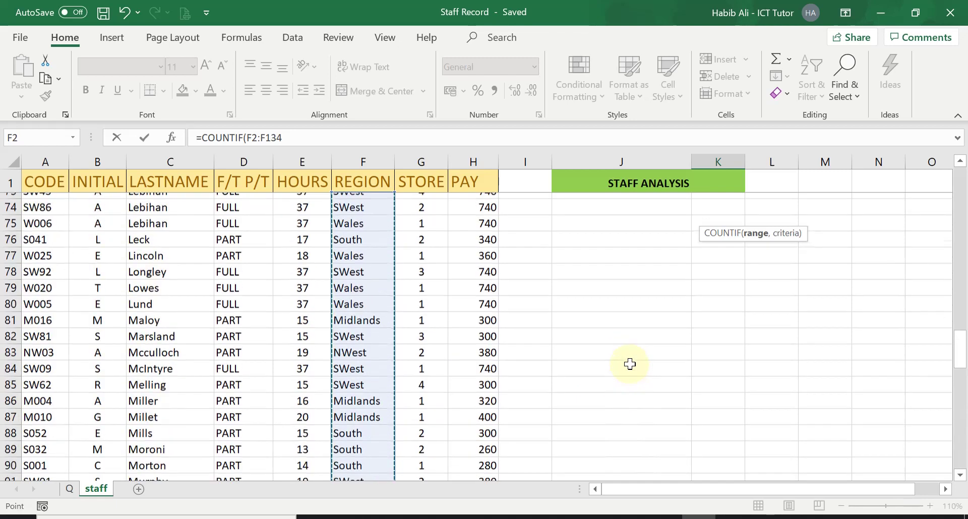
scroll(631, 364, up, 15)
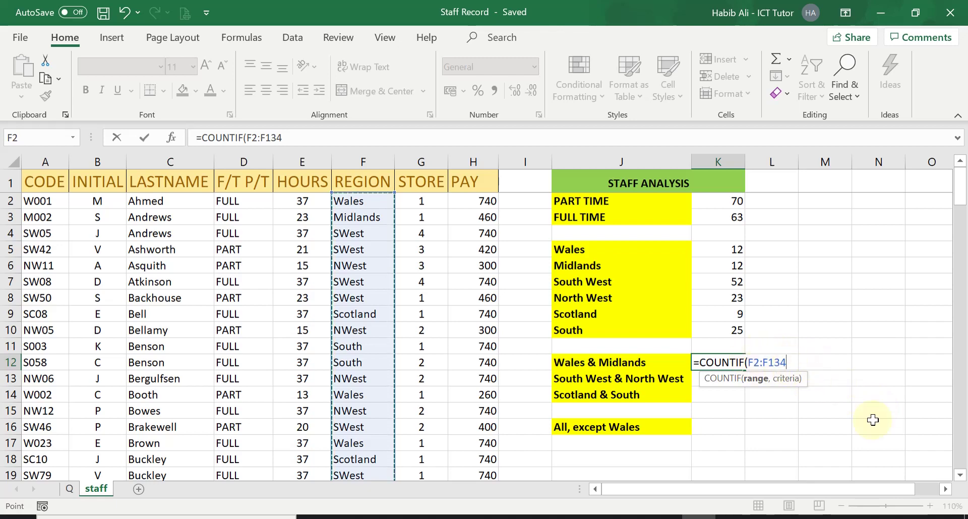
text(,)
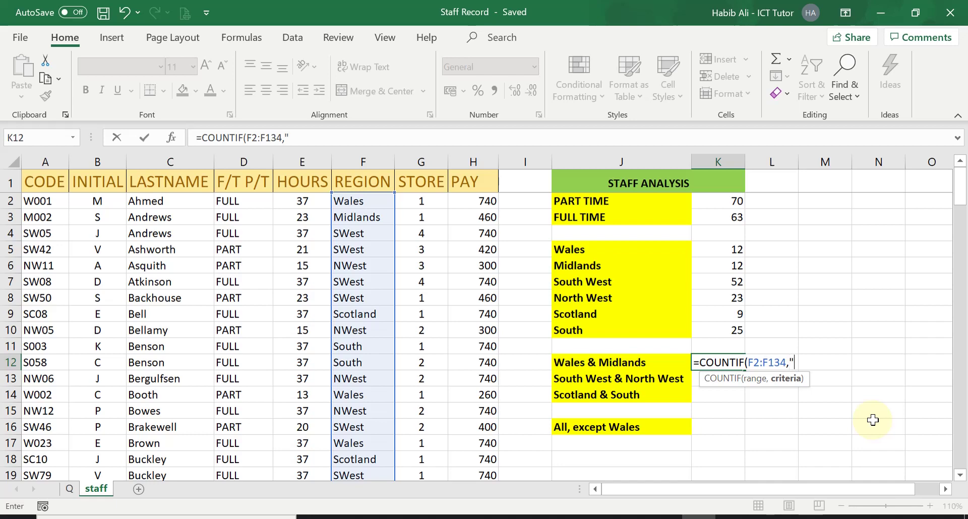
text("WALES)
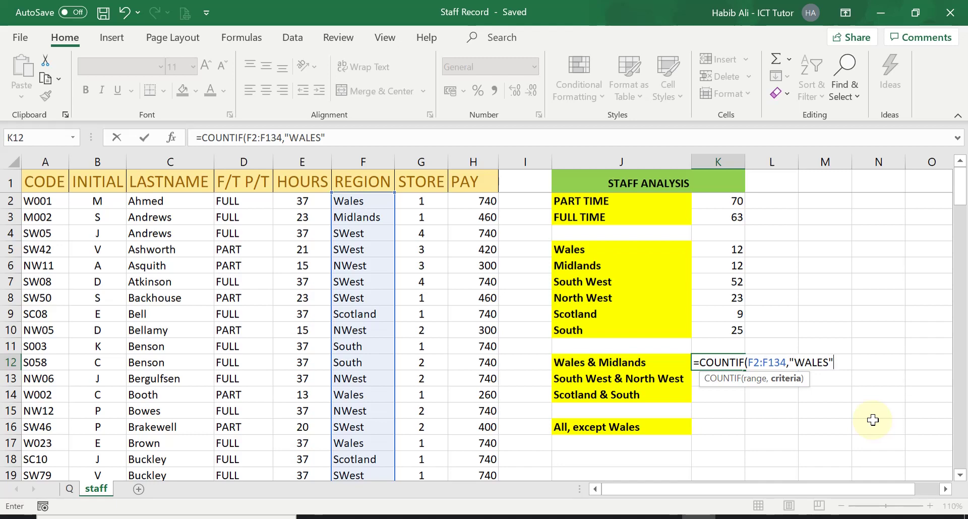
text()+)
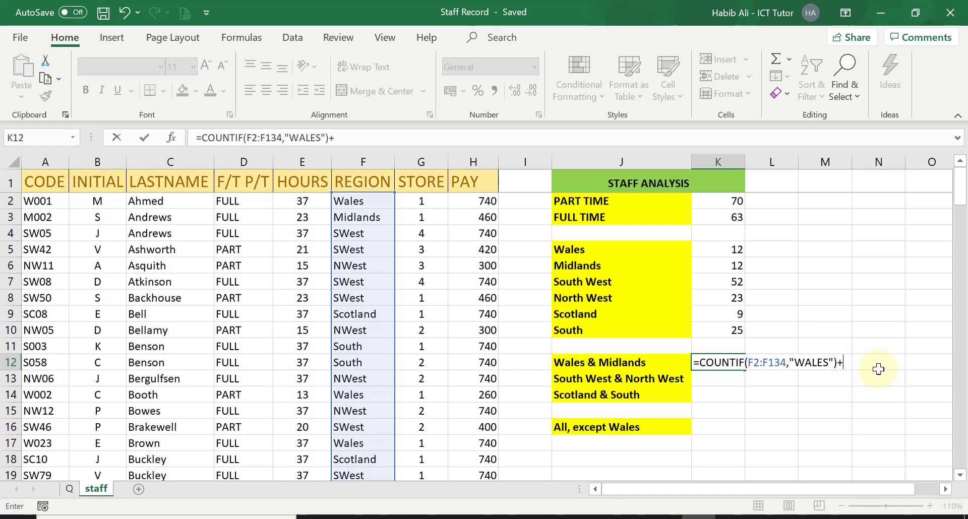
Complete the K12 formula with a second term, COUNTIF(F2:F134,"MIDLANDS"), and enter it
text(COUNT)
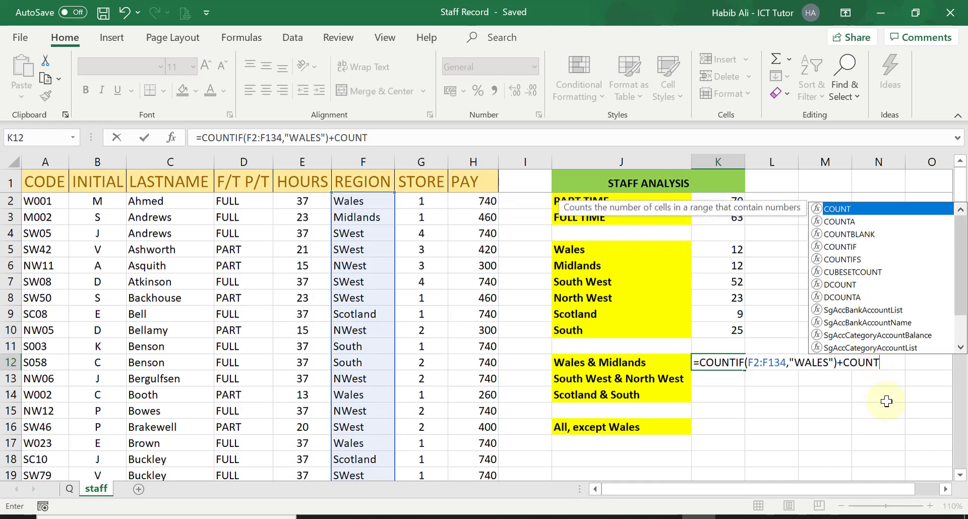
text(IF()
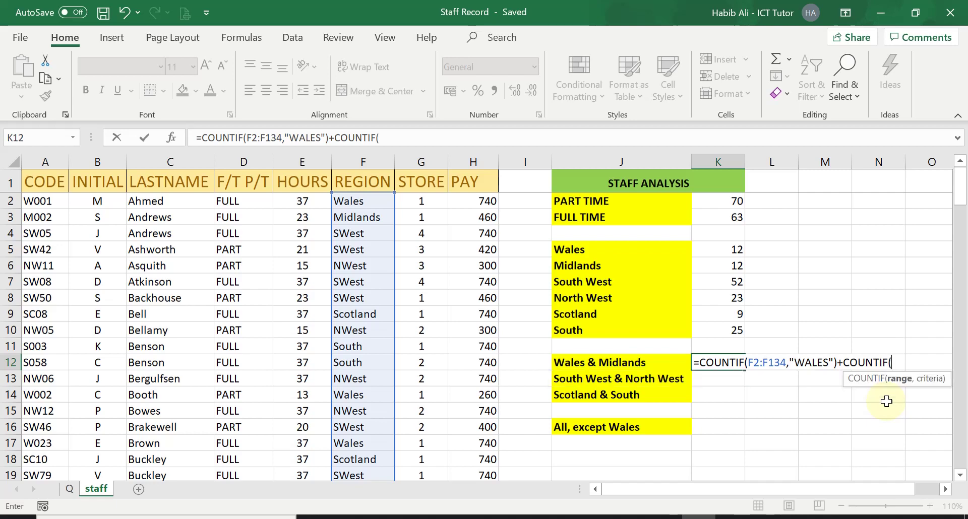
click(363, 201)
drag(363, 201, 369, 444)
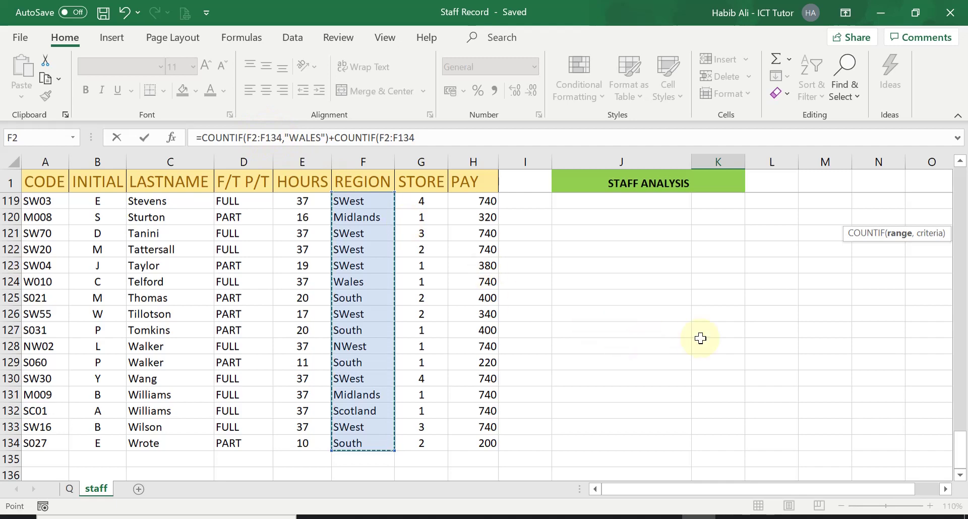
scroll(700, 339, up, 20)
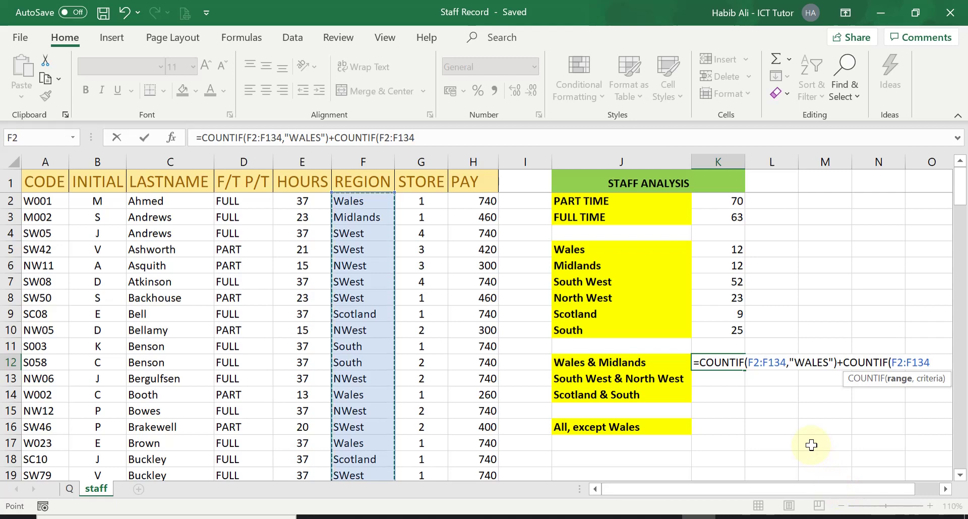
text(,)
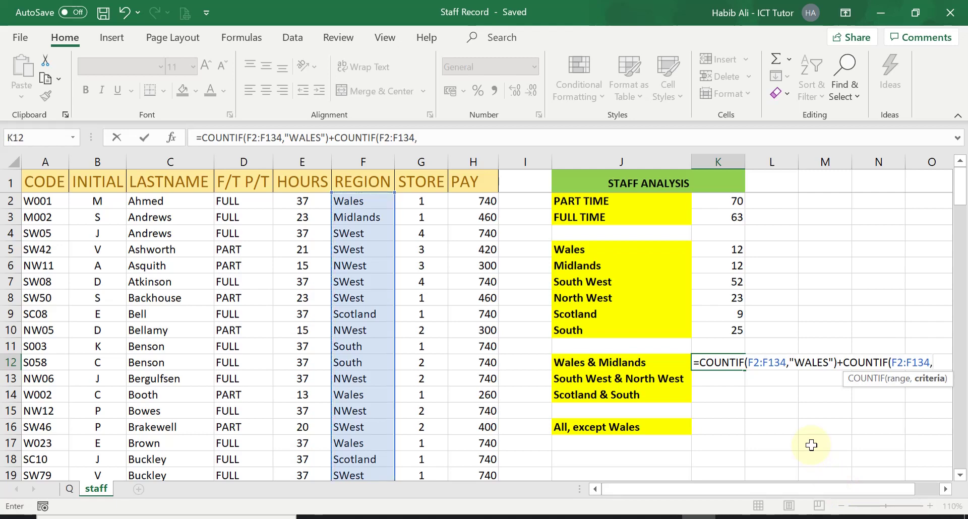
text(")
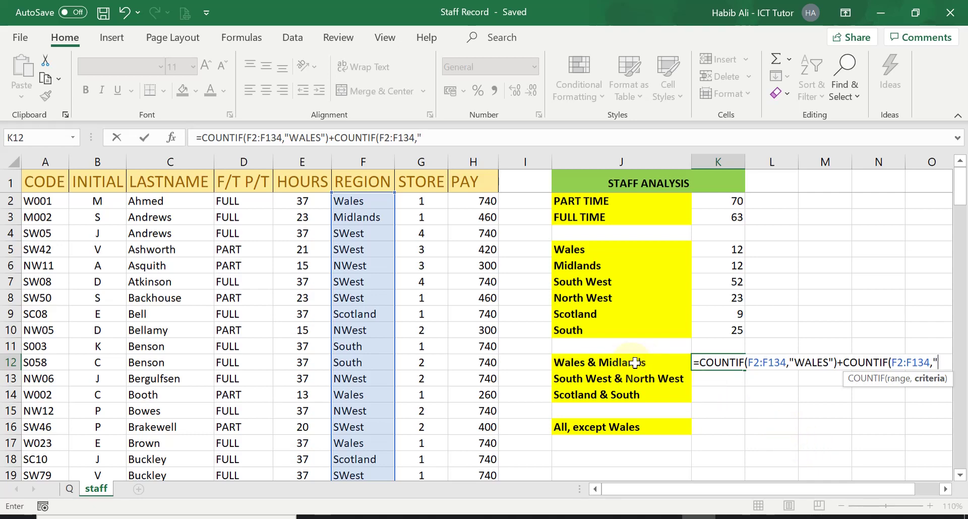
text(MIDLANDS)
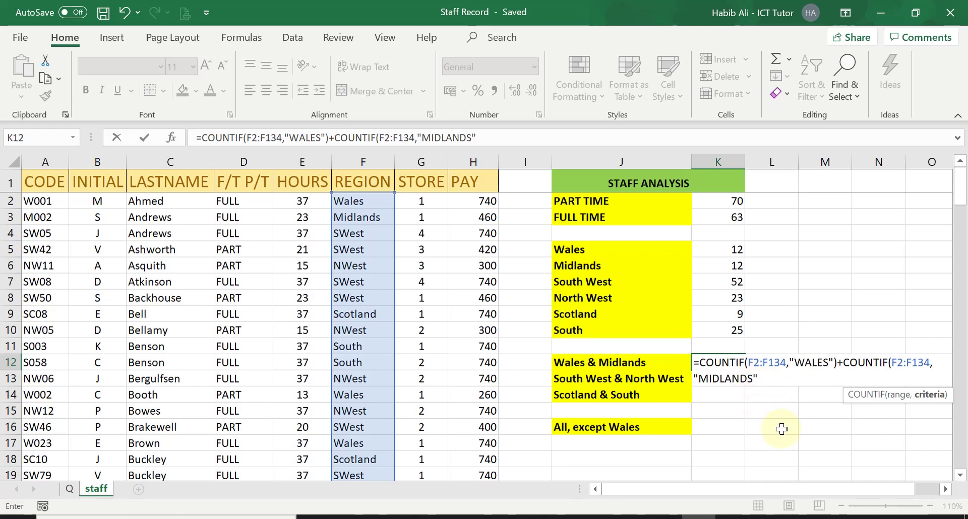
text())
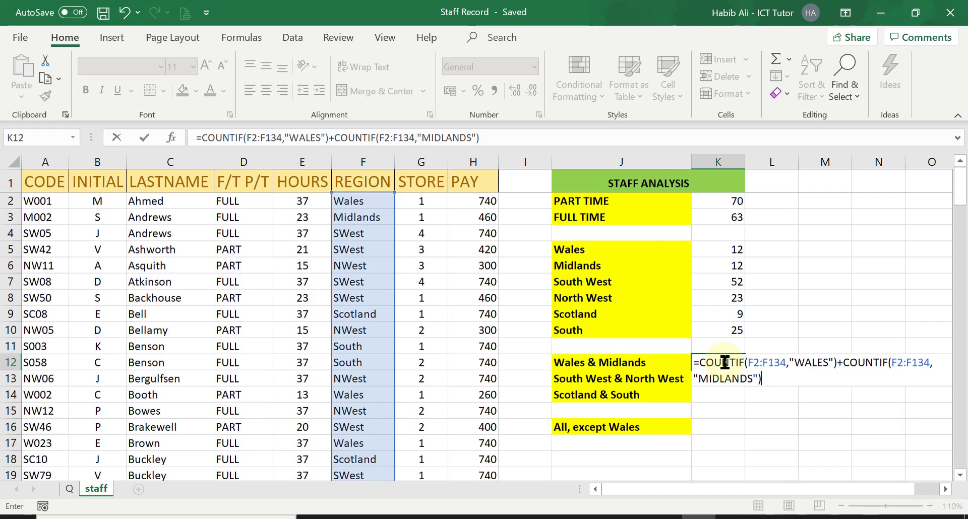
key(Return)
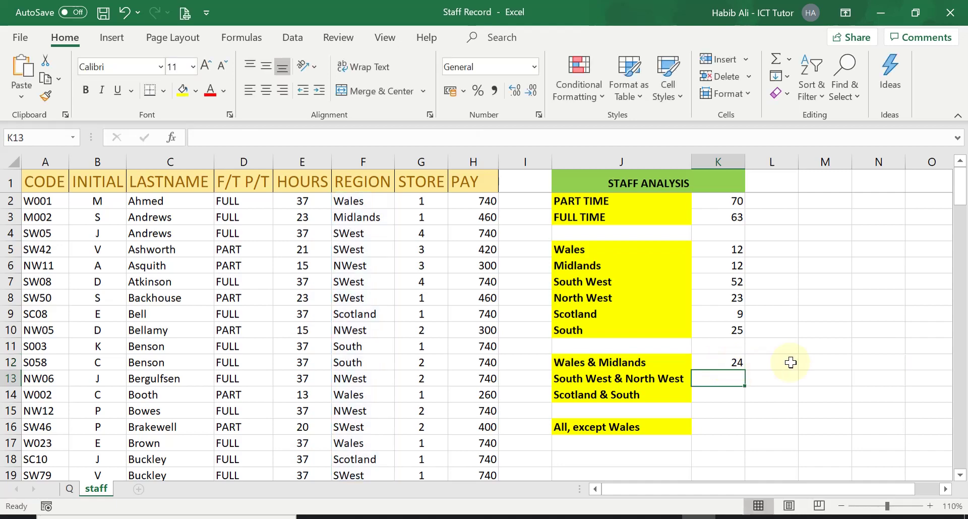
Review the formula in K12 and the question on the Q sheet, and return to the staff sheet
click(717, 362)
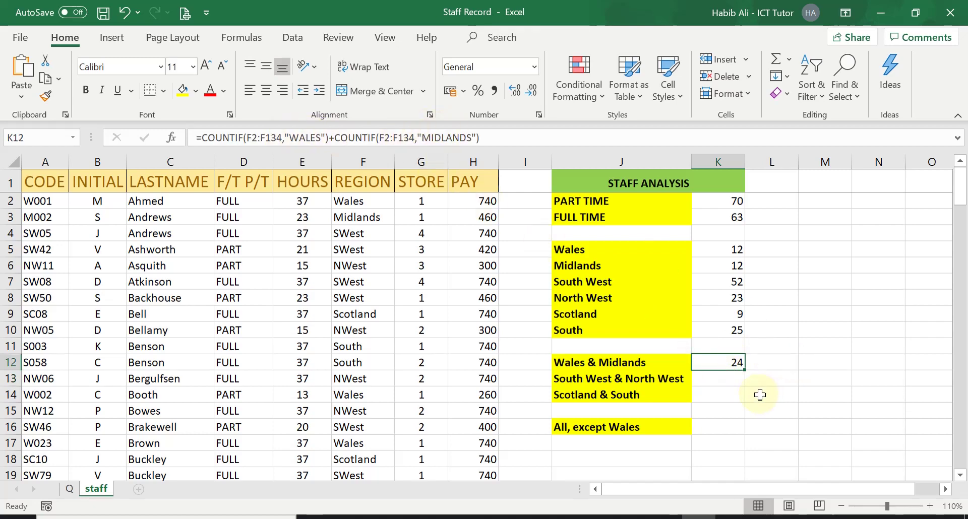
click(69, 488)
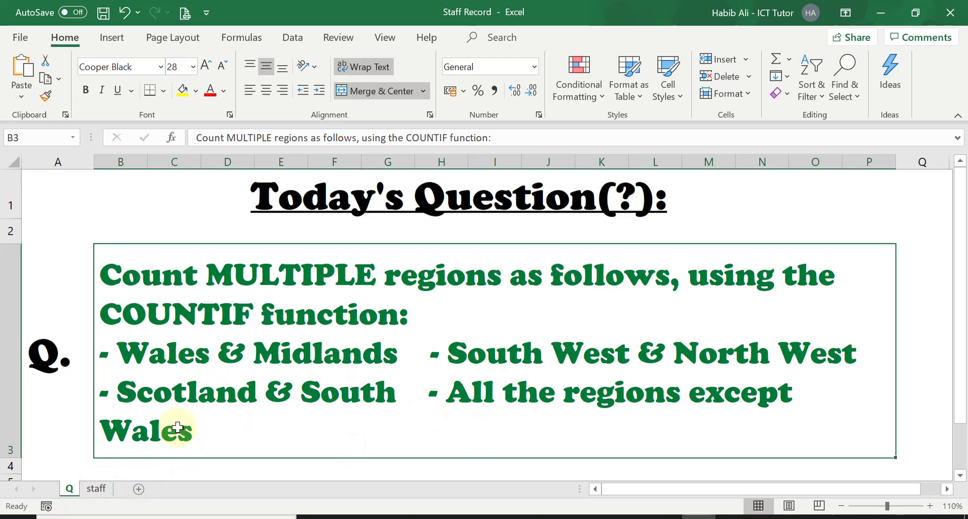
click(96, 489)
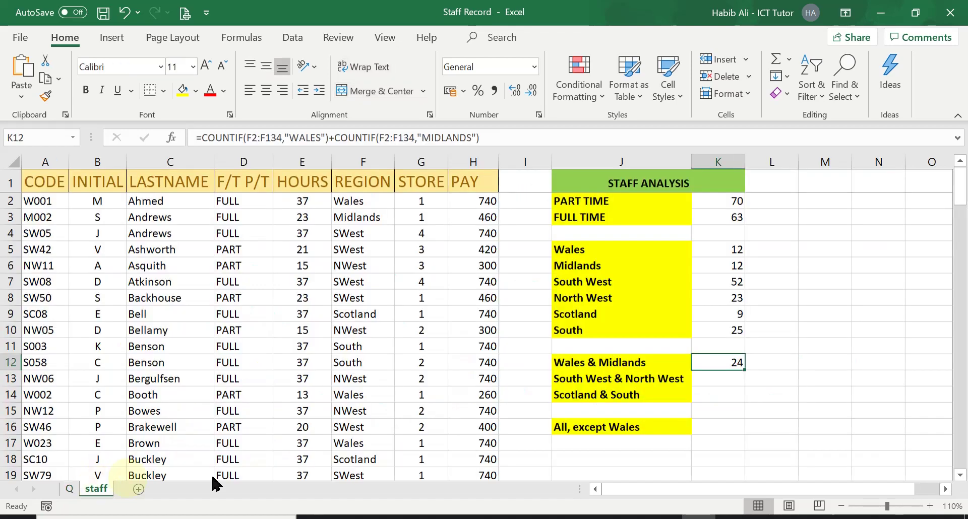
Begin the South West & North West formula in K13 with =COUNTIF(F2:F134,"SWEST")+
click(717, 378)
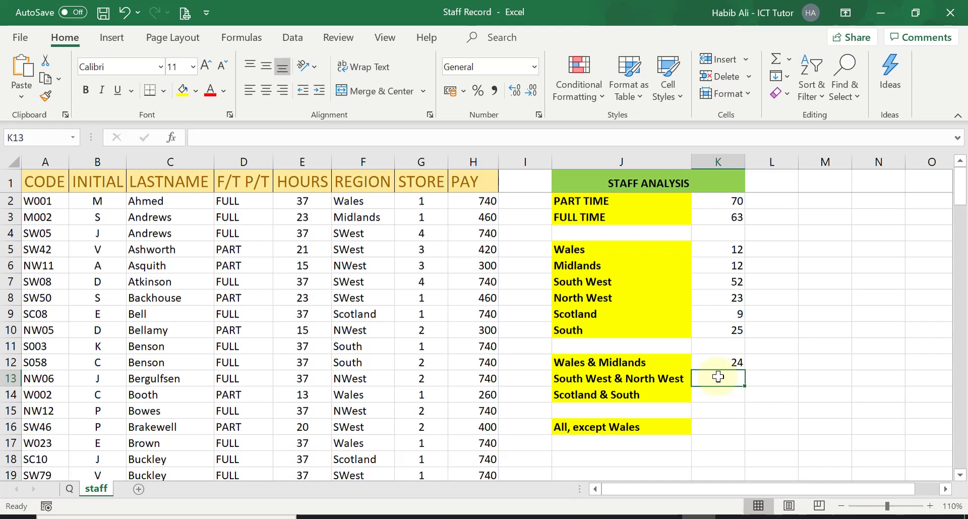
text(=COUNTIF)
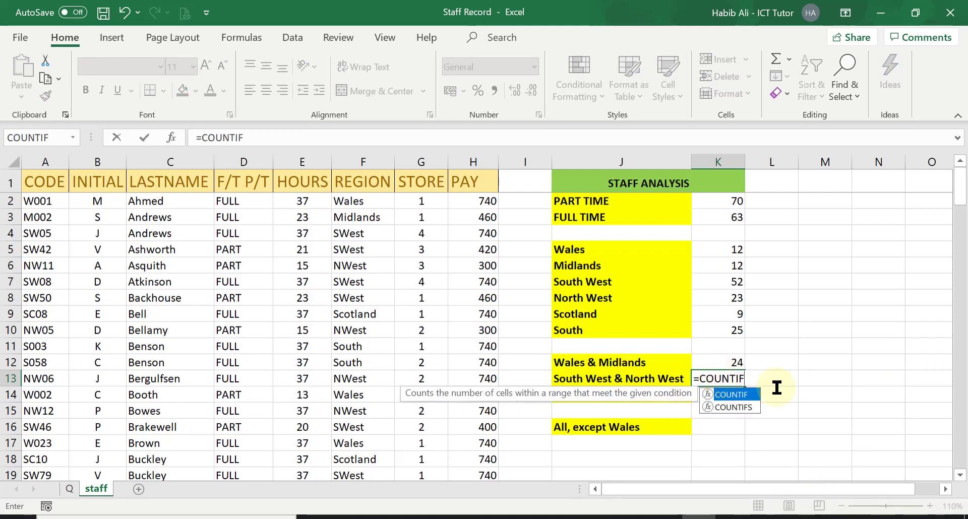
text(()
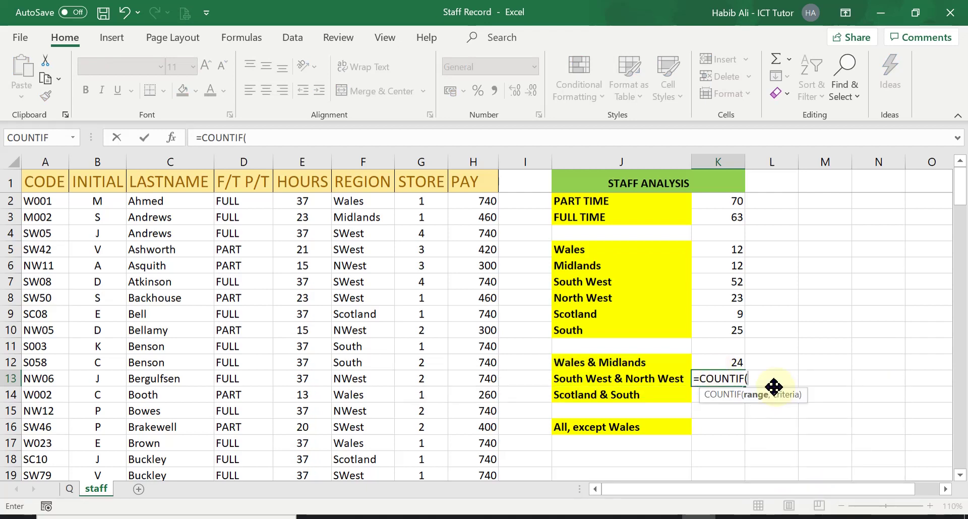
drag(362, 202, 379, 443)
scroll(700, 352, up, 16)
scroll(701, 351, up, 20)
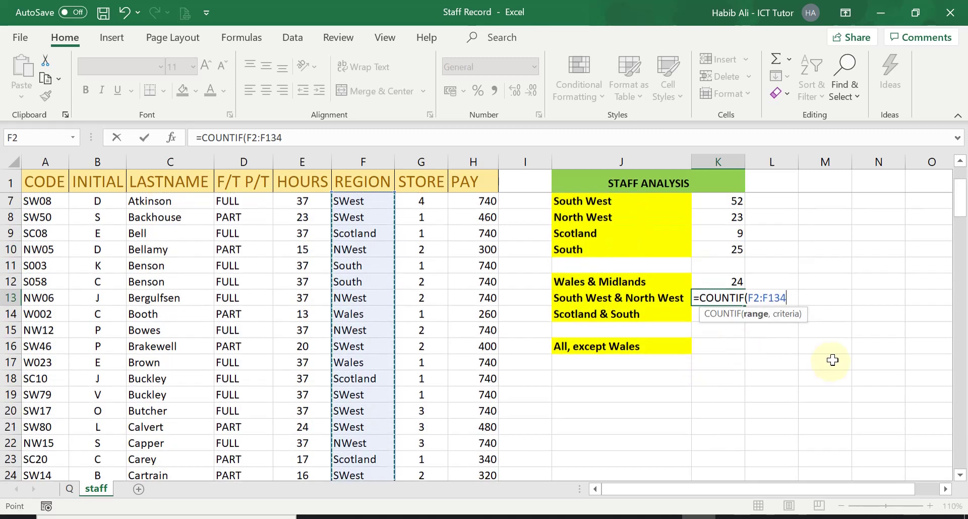
text(,)
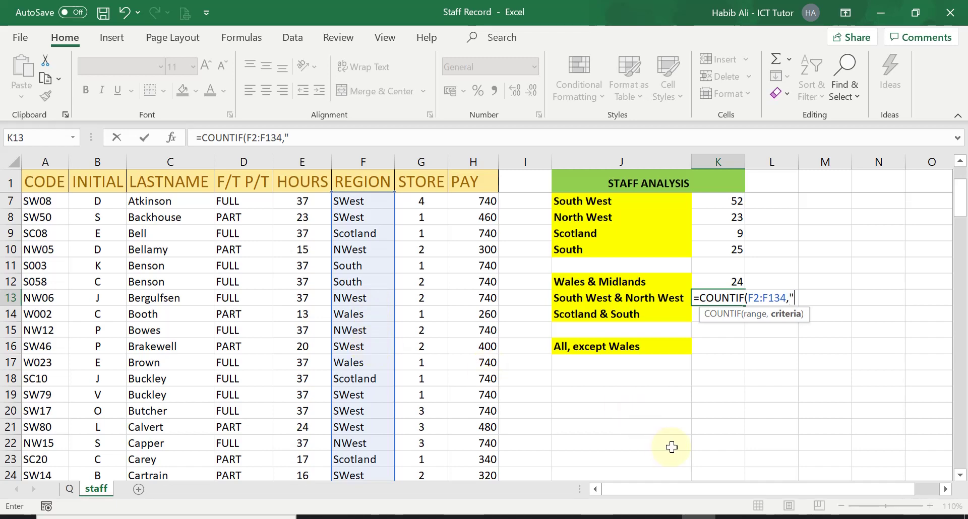
text(SWEST")
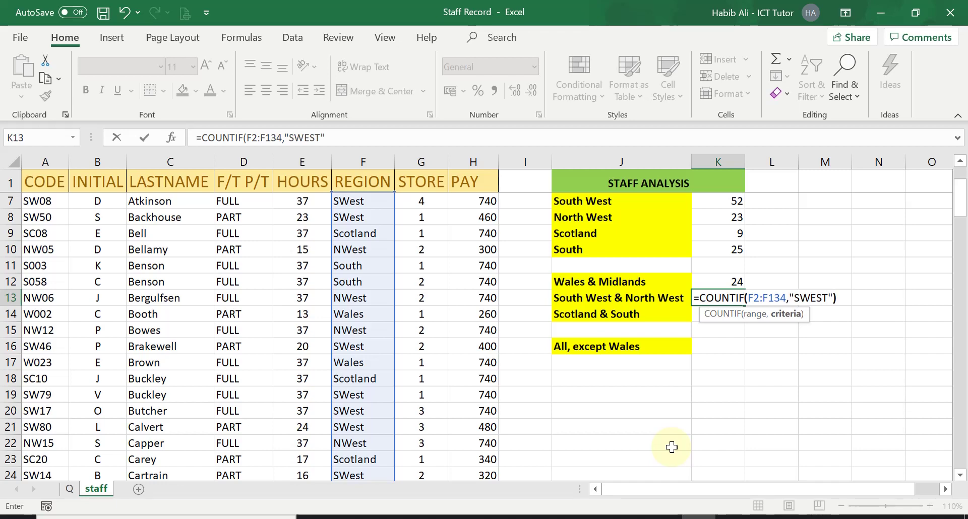
text()+)
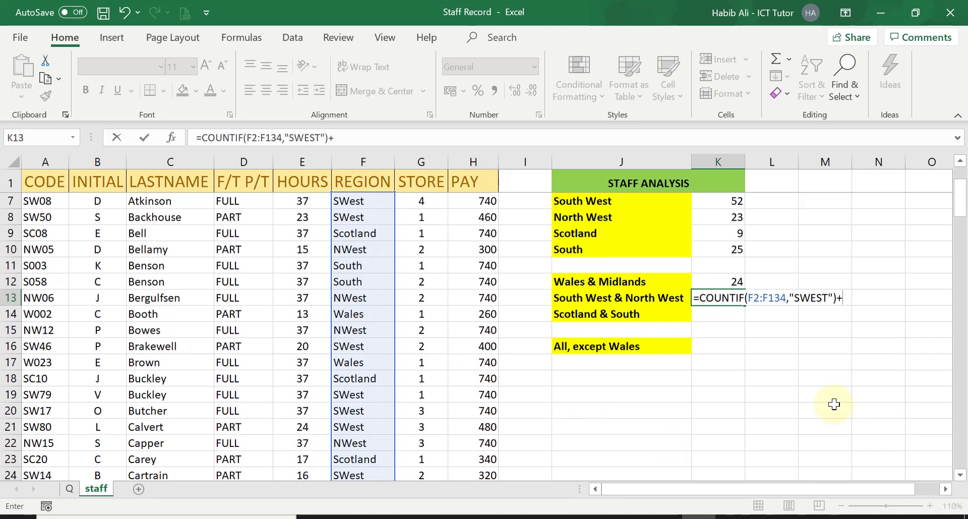
Complete the K13 formula with a second term, COUNTIF(F2:F134,"NWEST"), enter it, and reselect K13 to check it
text(COUNTIF)
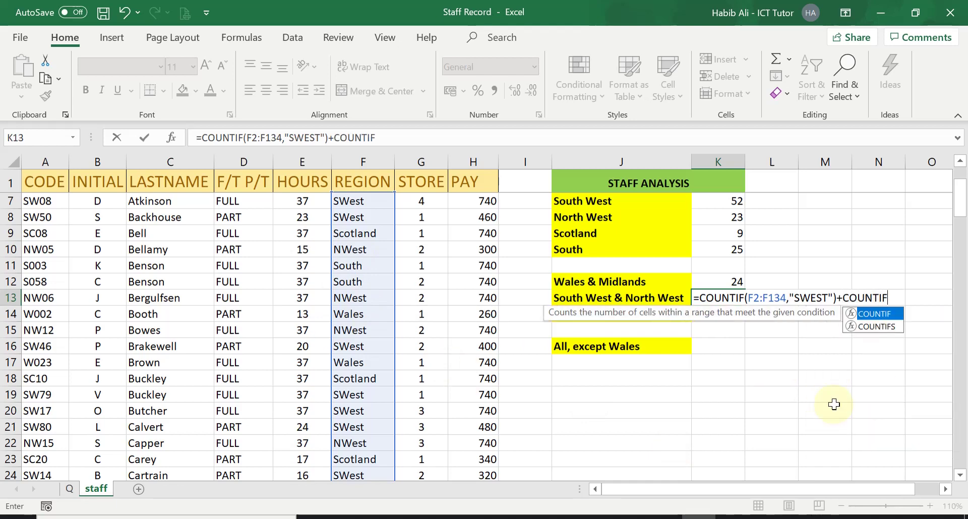
text(()
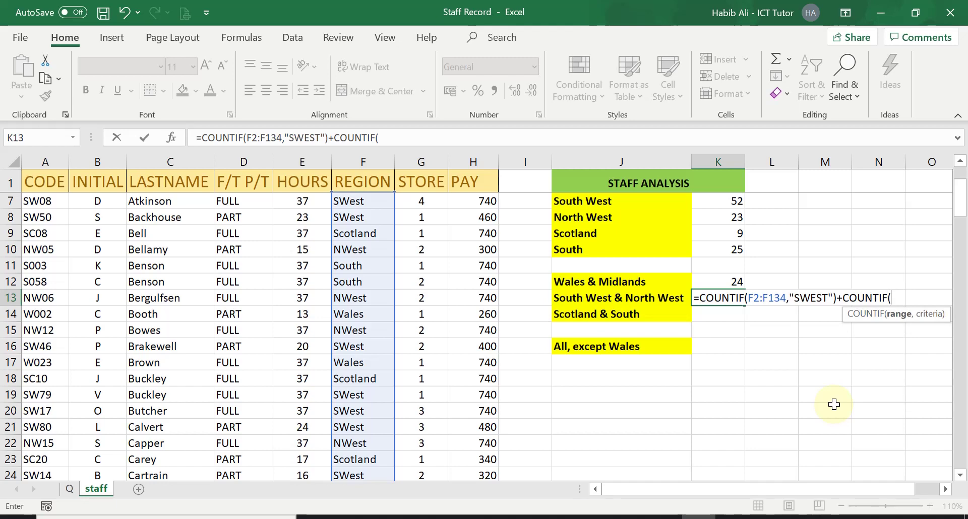
text(F2:F134)
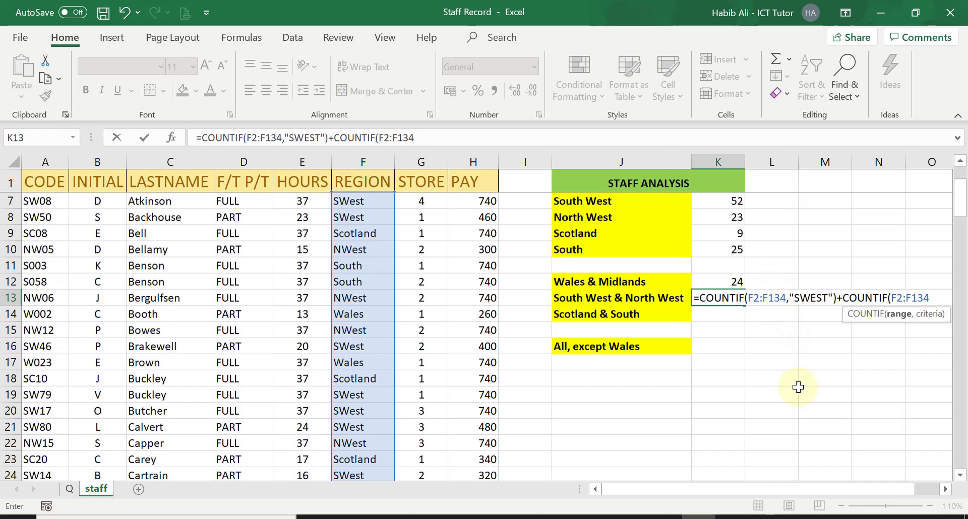
text(,)
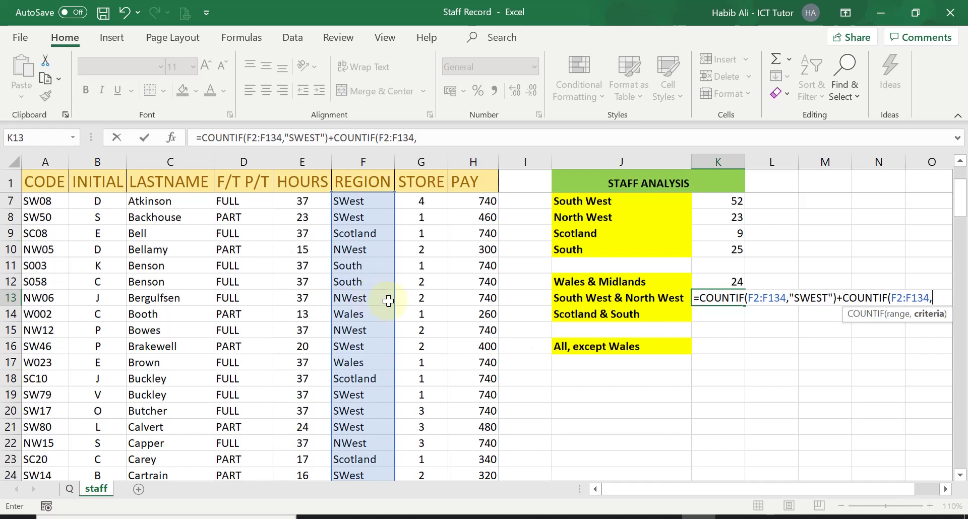
text(NWEST)
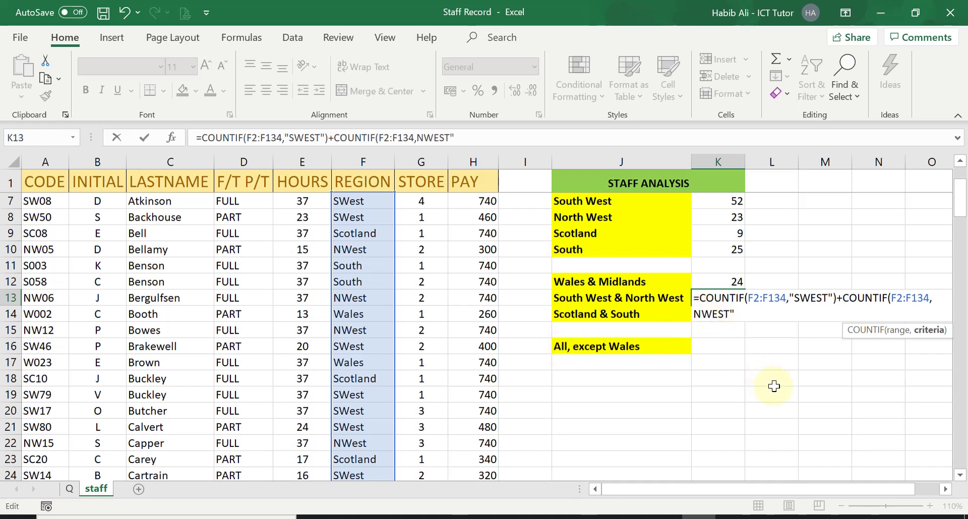
text(")
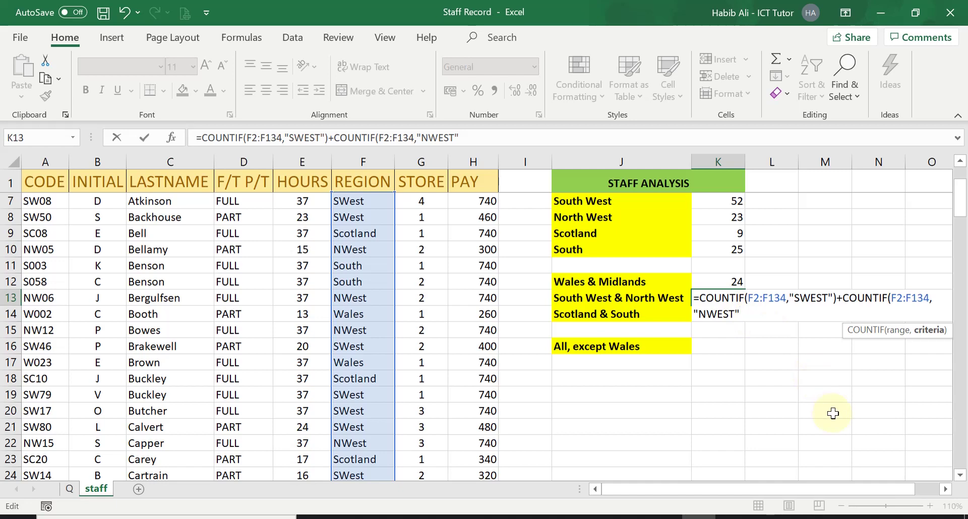
text())
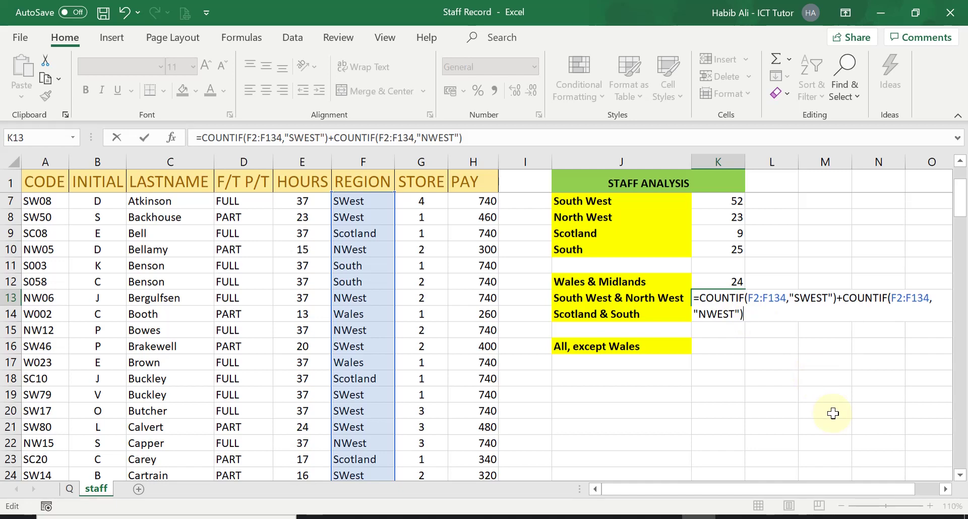
scroll(833, 411, up, 2)
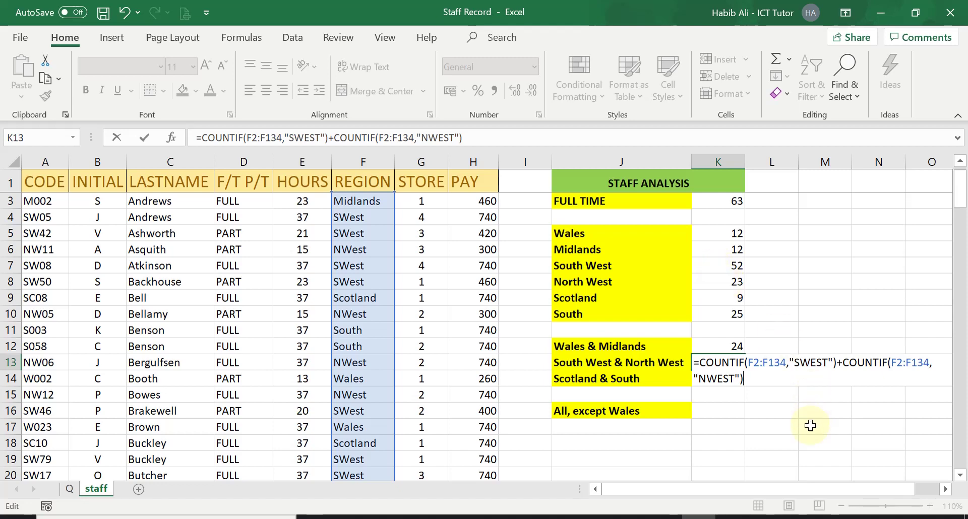
key(Return)
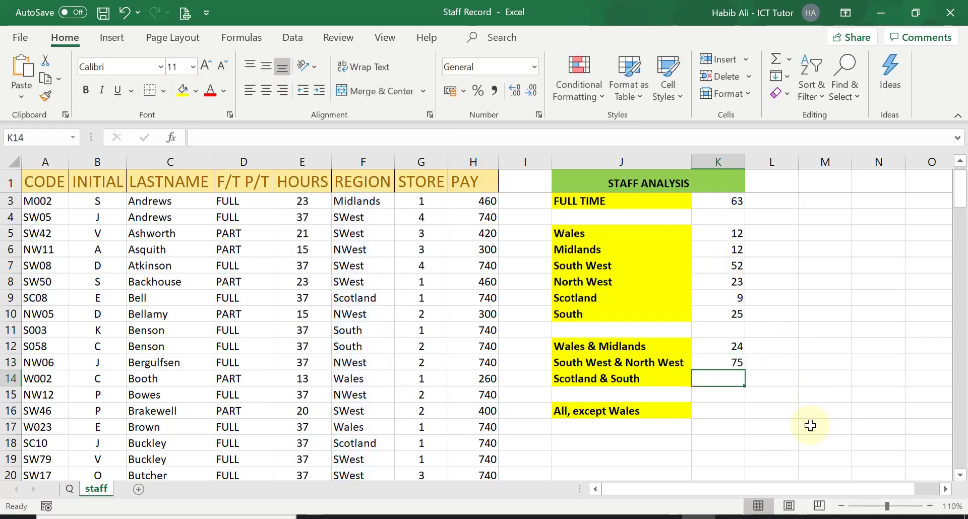
click(713, 362)
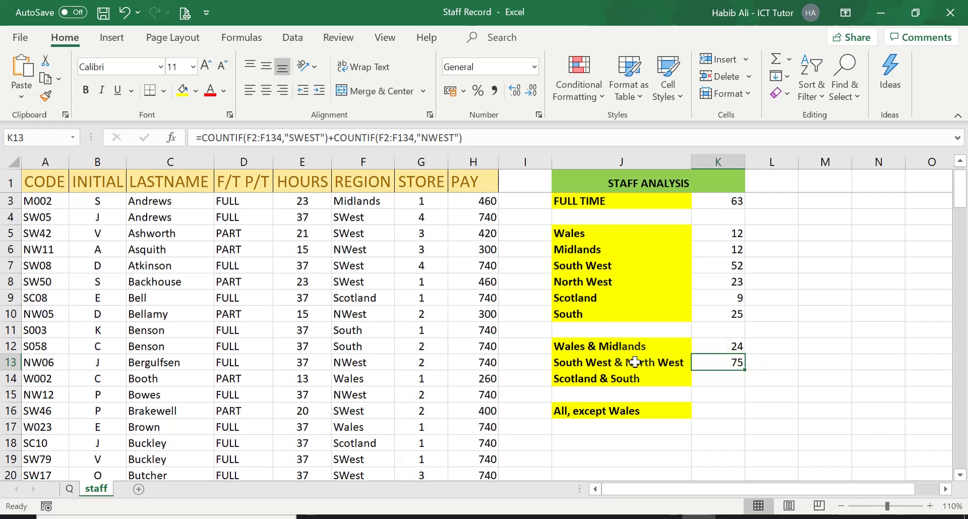
Begin the Scotland & South formula in K14 with =COUNTIF(F2:F134,"SCOTLAND")+
click(726, 378)
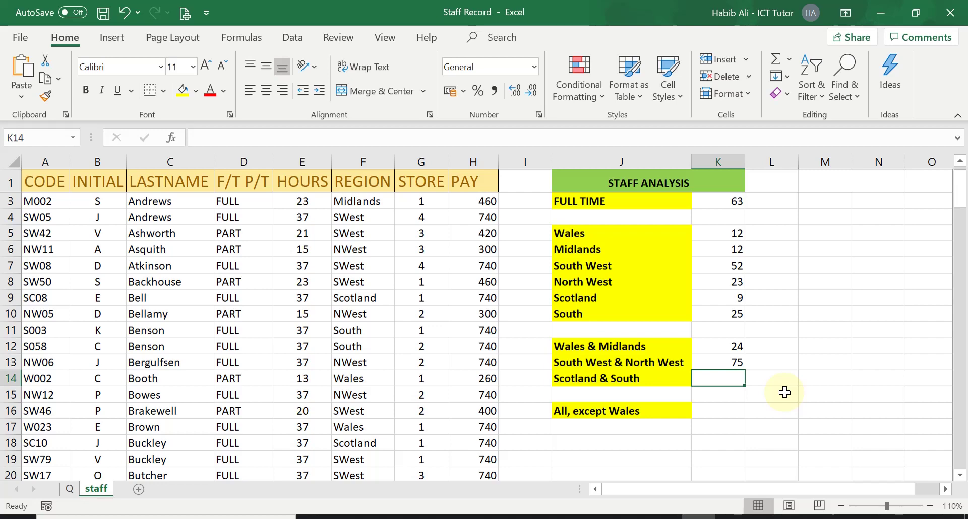
text(=)
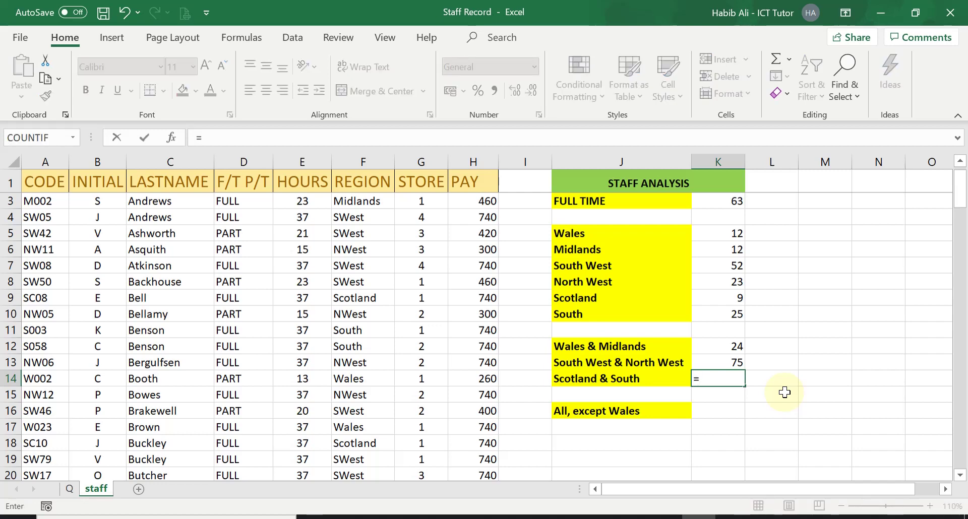
text(COUNTIF)
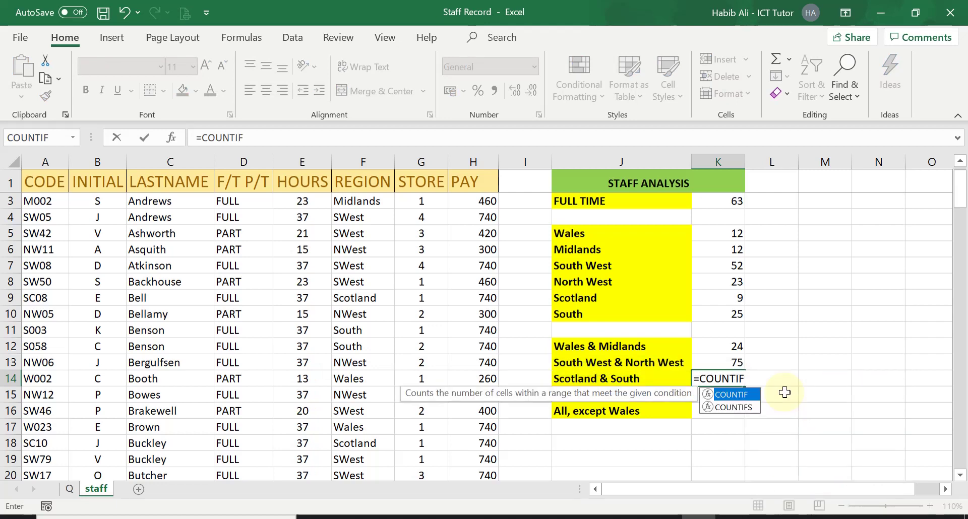
text(()
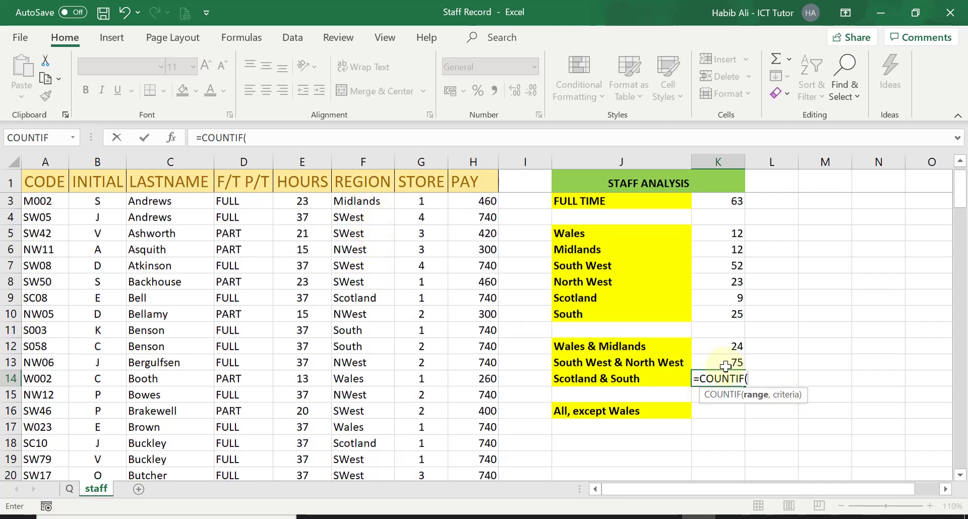
text(F2:)
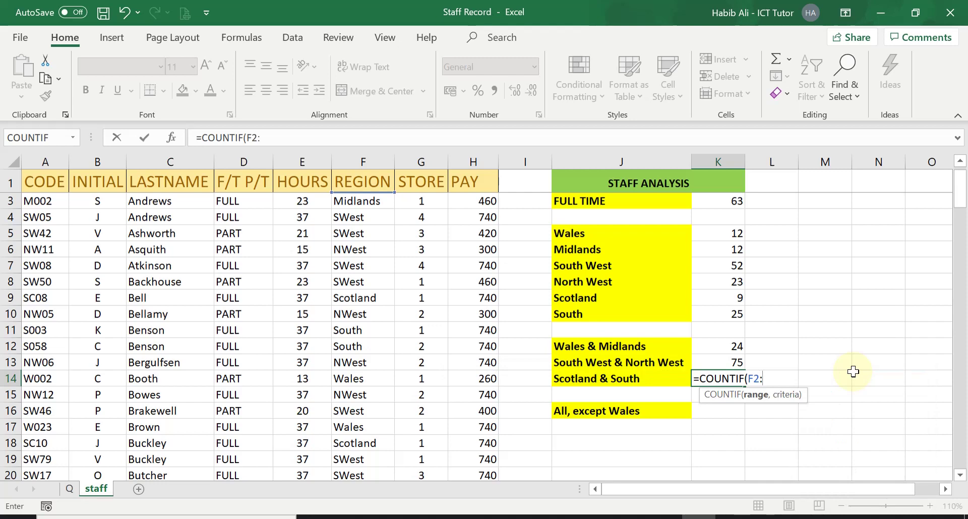
text(F134)
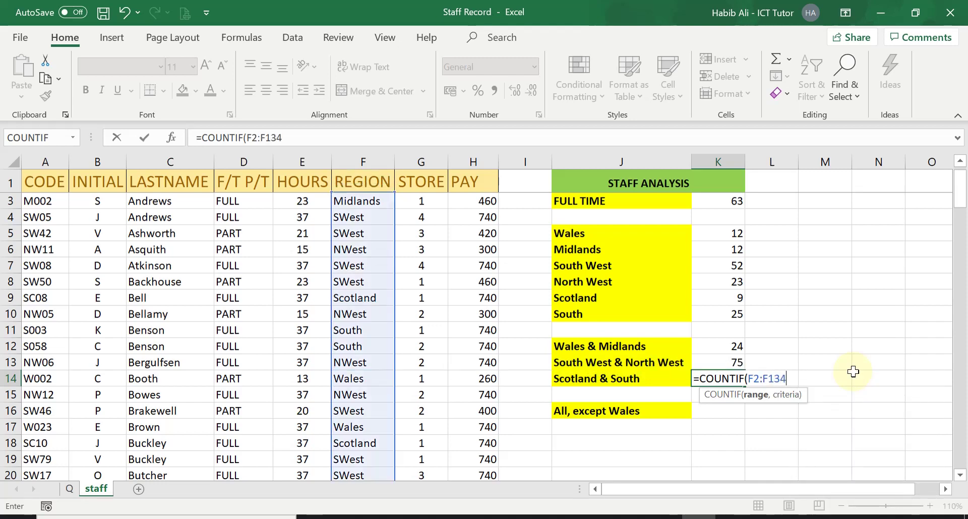
text(,)
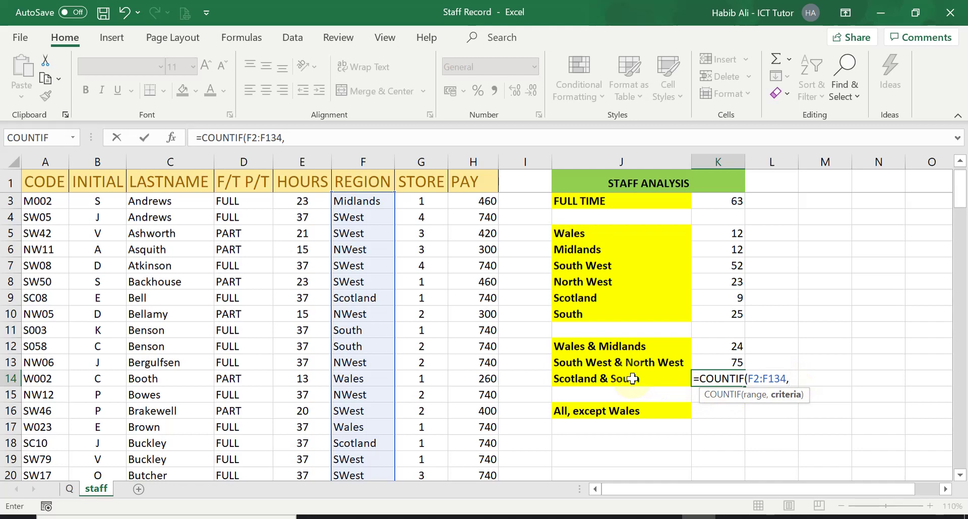
text("SCOTLAND")
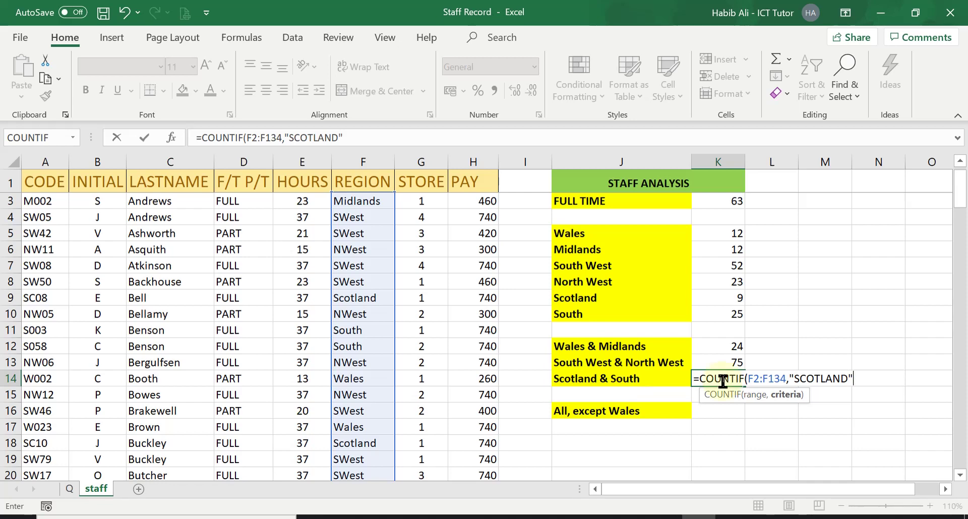
text())
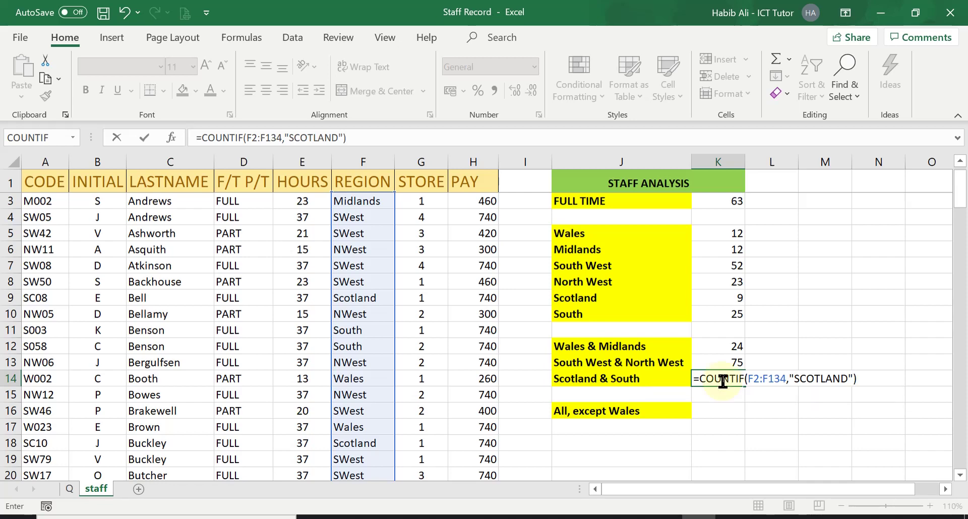
text(+)
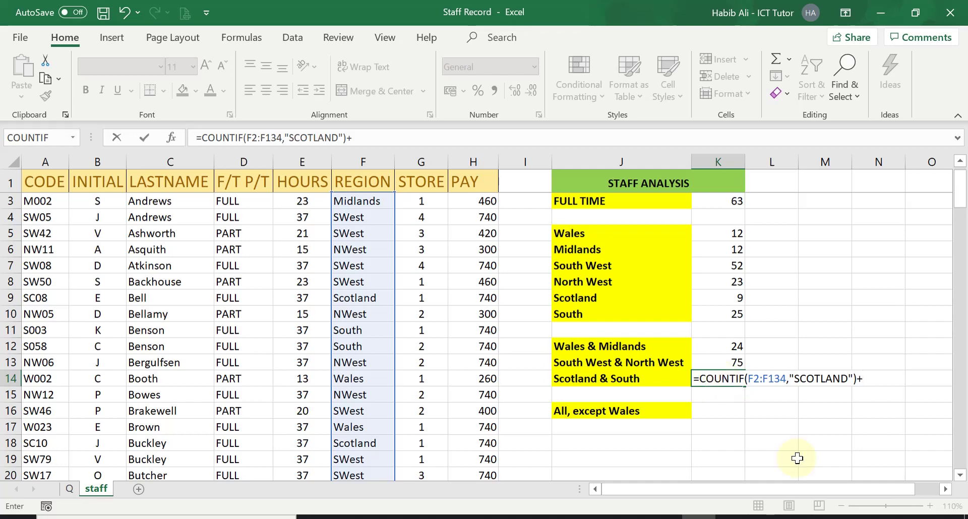
Complete the K14 formula with a second term, COUNTIF(F2:F134,"SOUTH"), and enter it
text(COUNTIF)
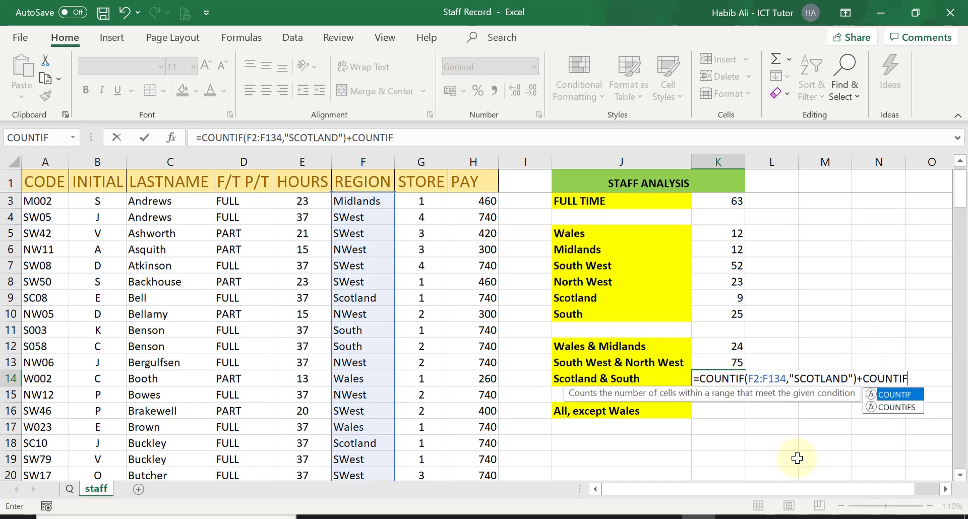
text(()
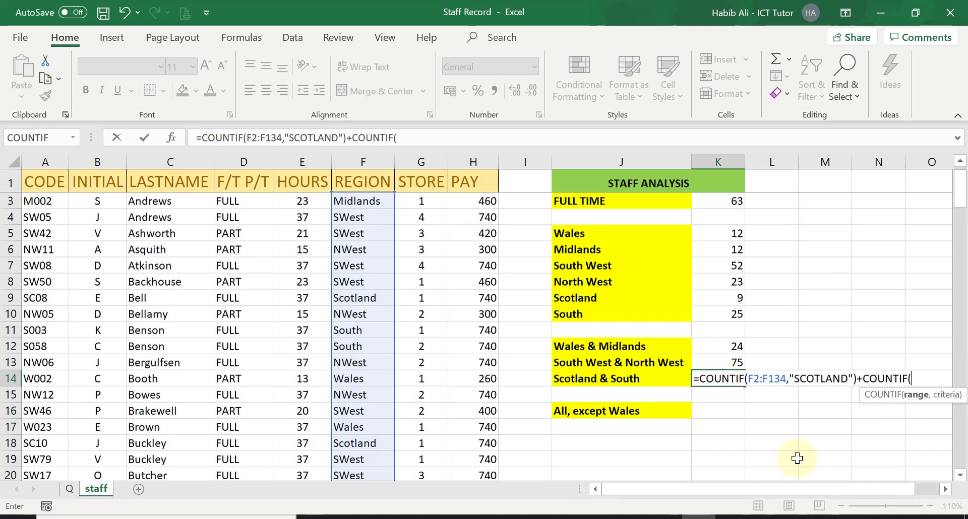
text(F2)
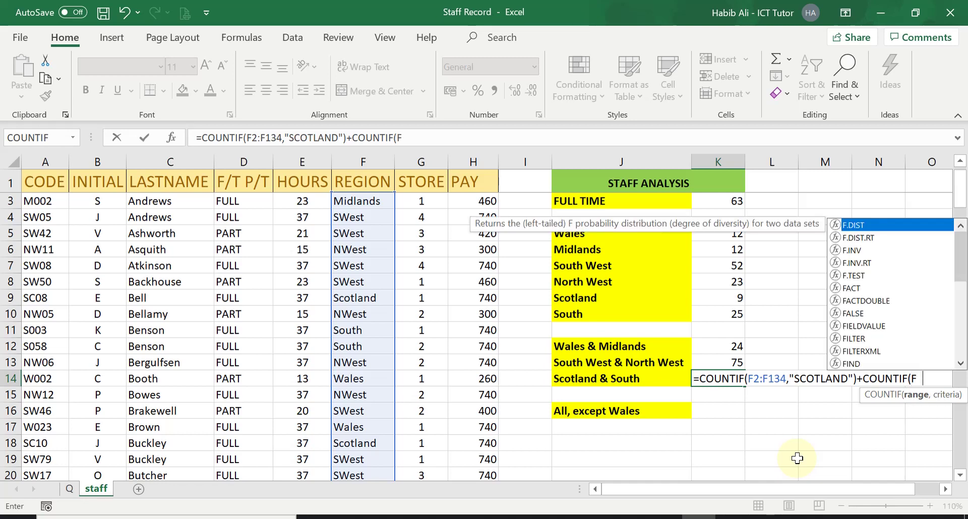
text(:F13)
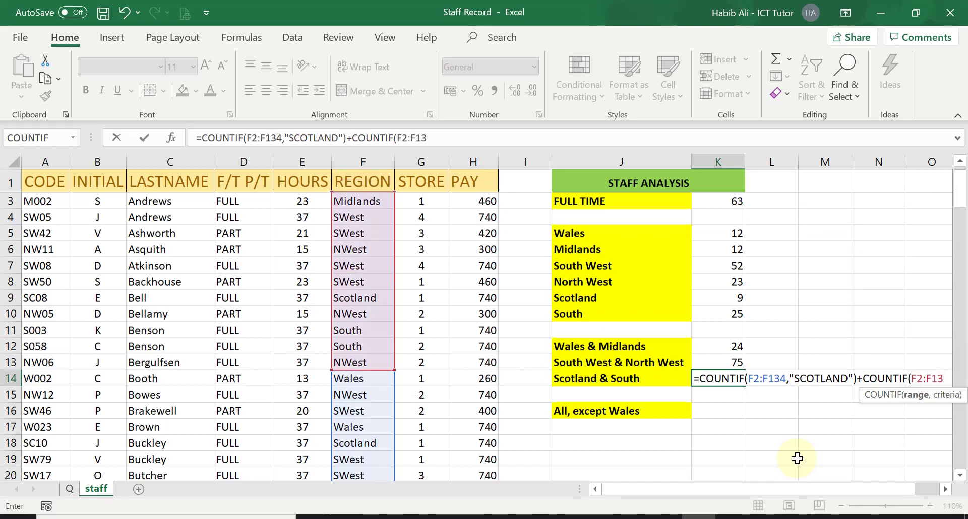
text(4,)
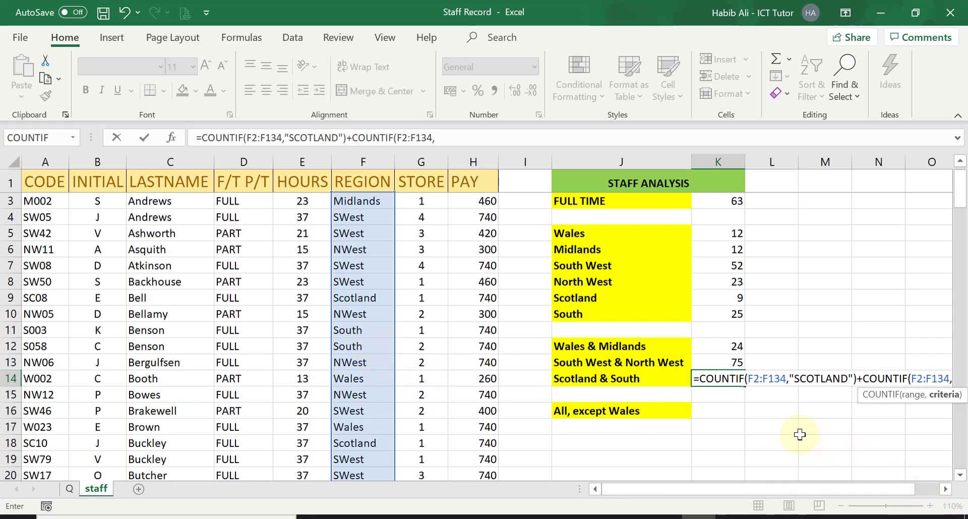
text("SOU)
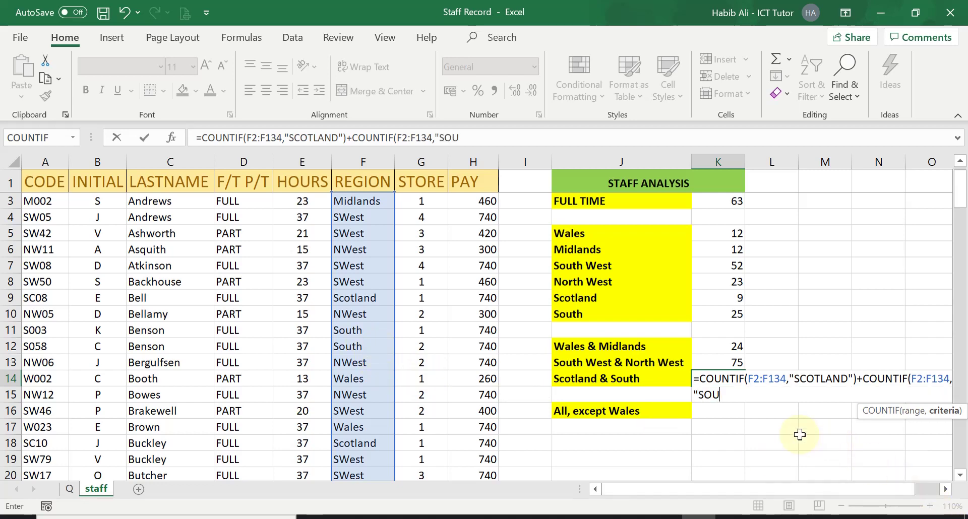
text(TH"))
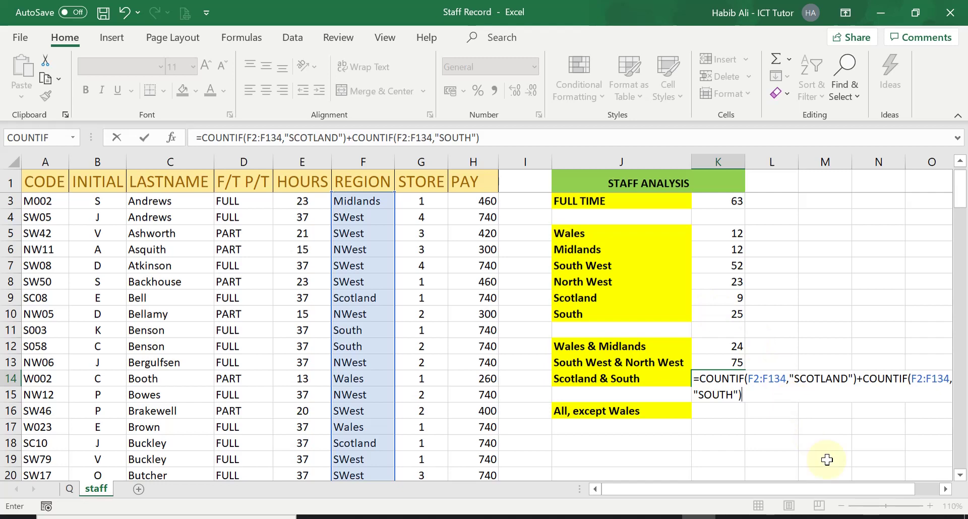
key(Return)
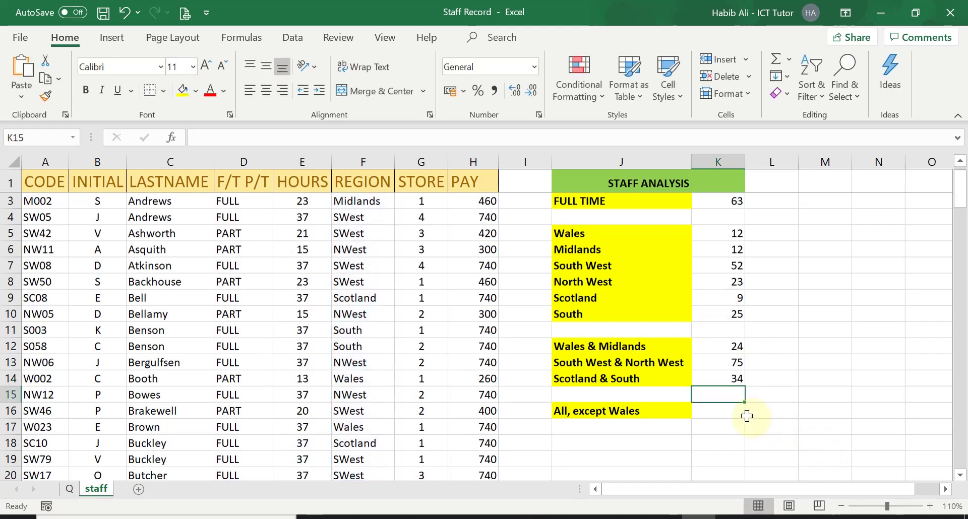
Compare the combined-region formulas in K12, K13 and K14, and select K16 beside All, except Wales
click(723, 376)
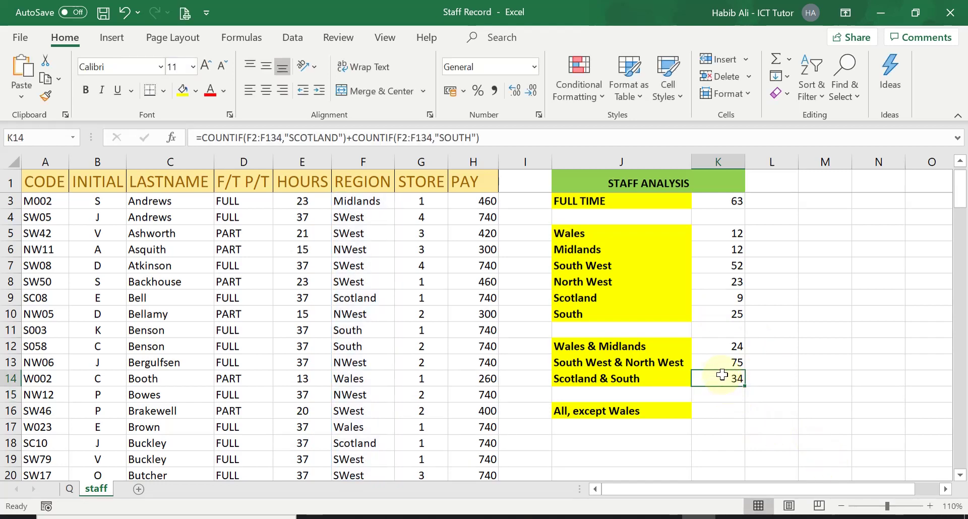
click(722, 363)
click(721, 349)
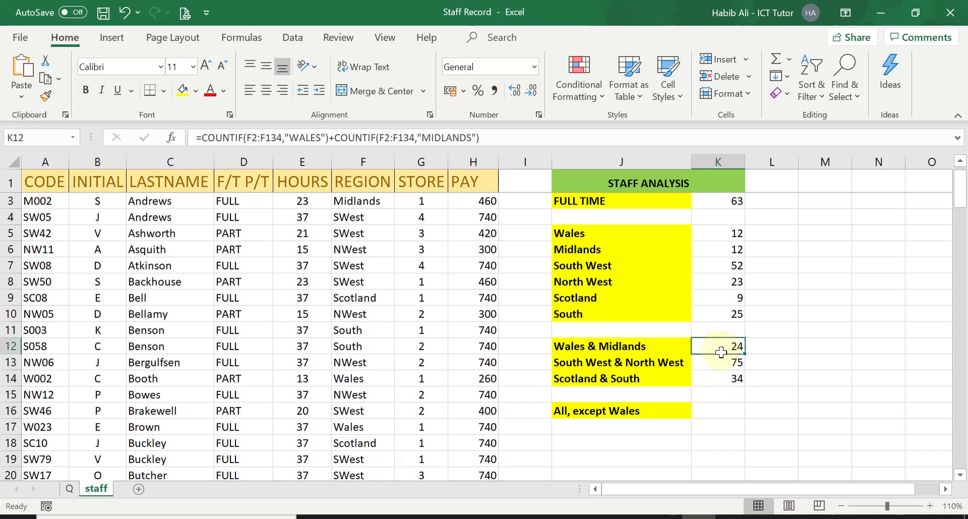
click(721, 361)
click(720, 377)
click(719, 359)
click(719, 347)
click(719, 363)
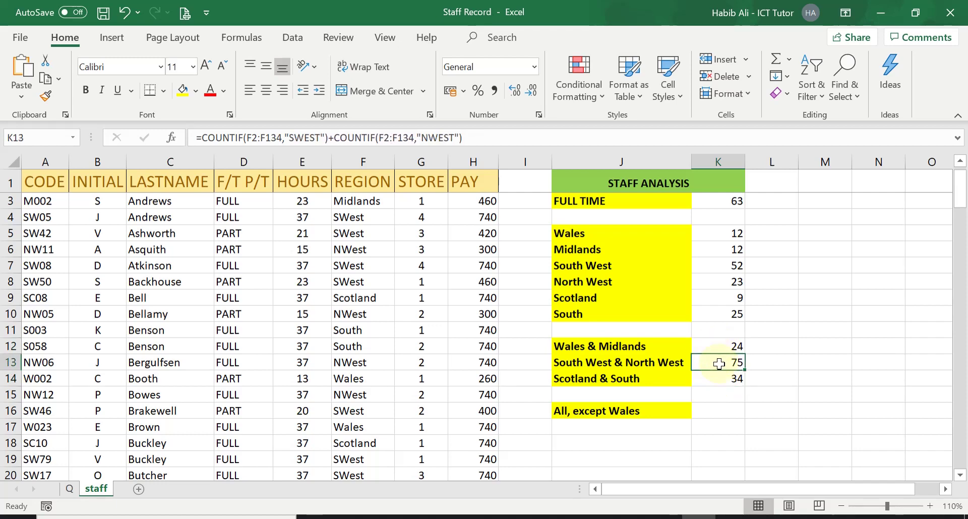
click(721, 375)
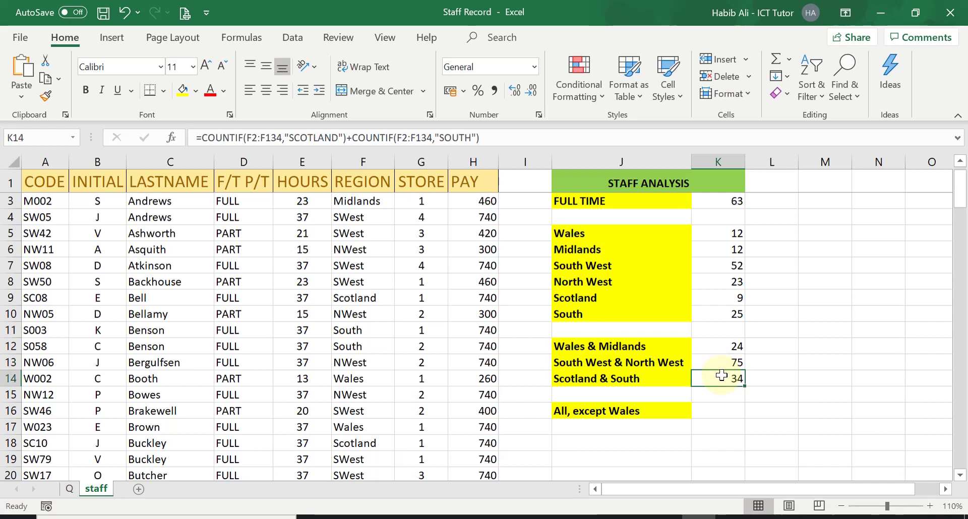
click(721, 360)
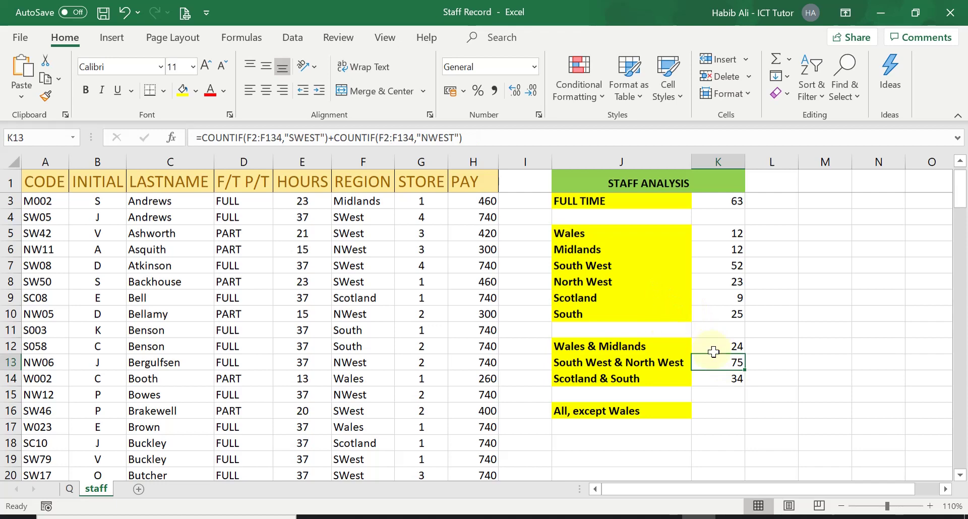
click(715, 346)
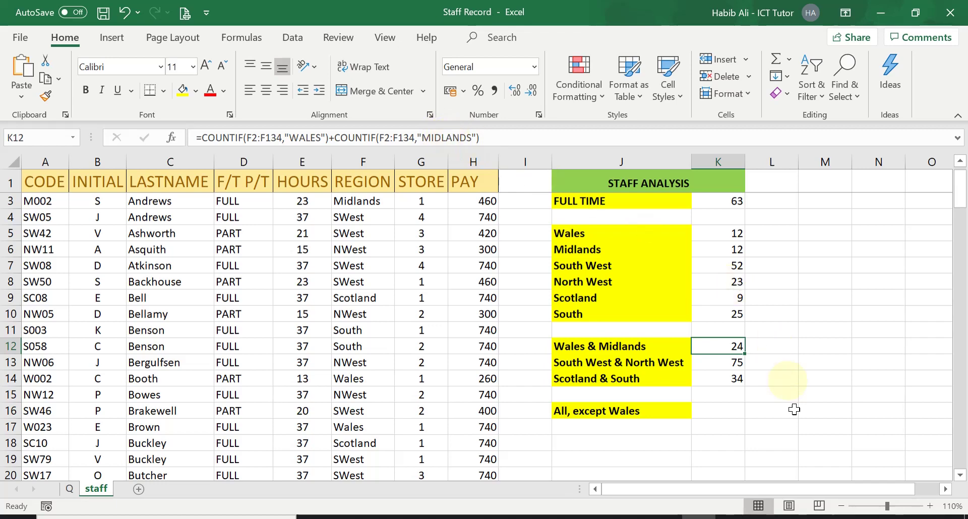
click(723, 411)
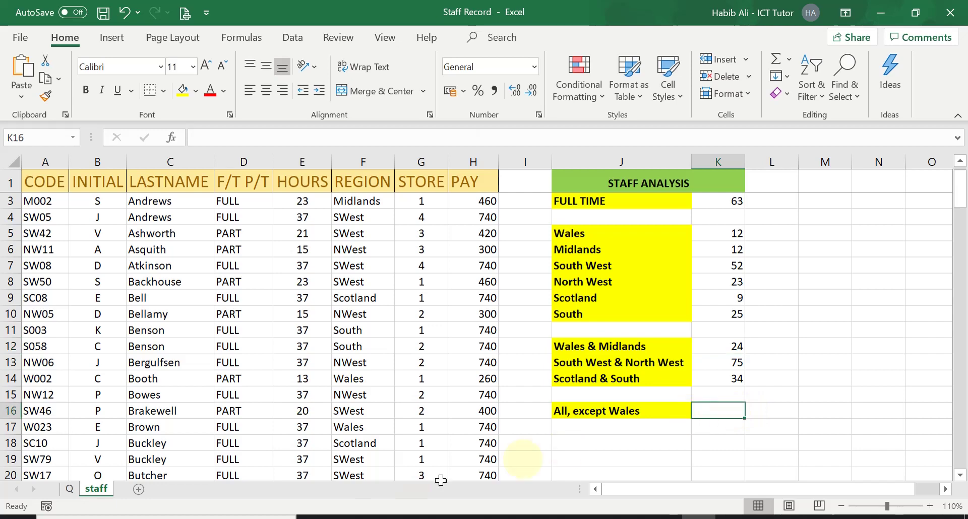
Review the task on the Q sheet and check the sum of the non-Wales region counts in K6:K10 on the staff sheet
click(69, 489)
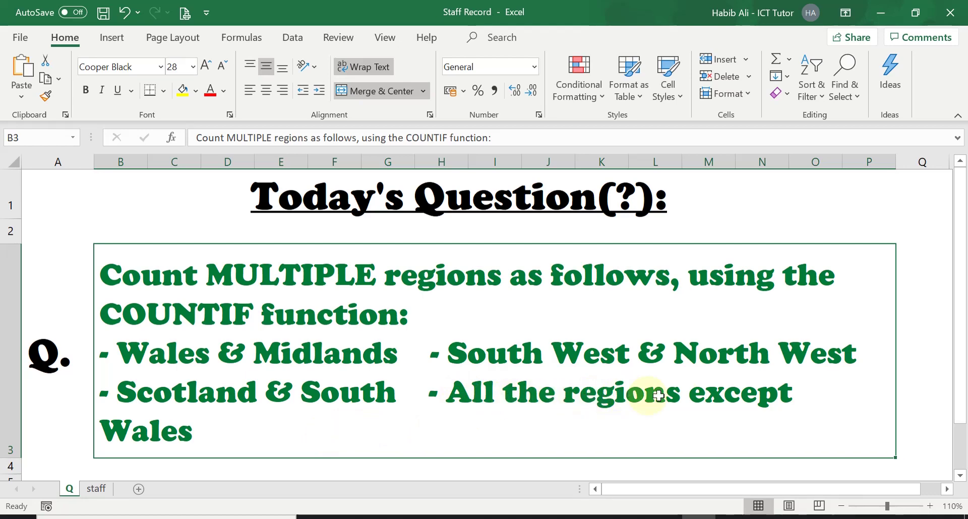
click(96, 488)
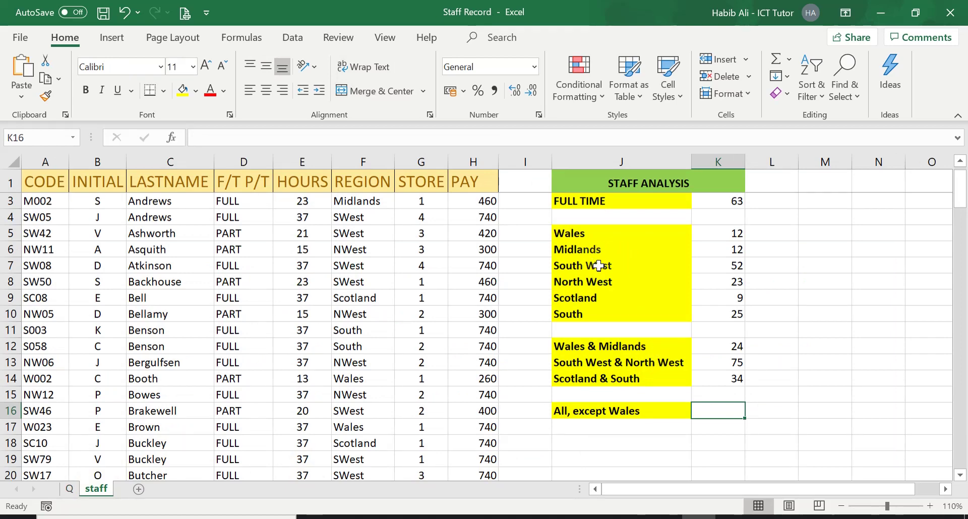
click(718, 255)
drag(718, 258, 716, 313)
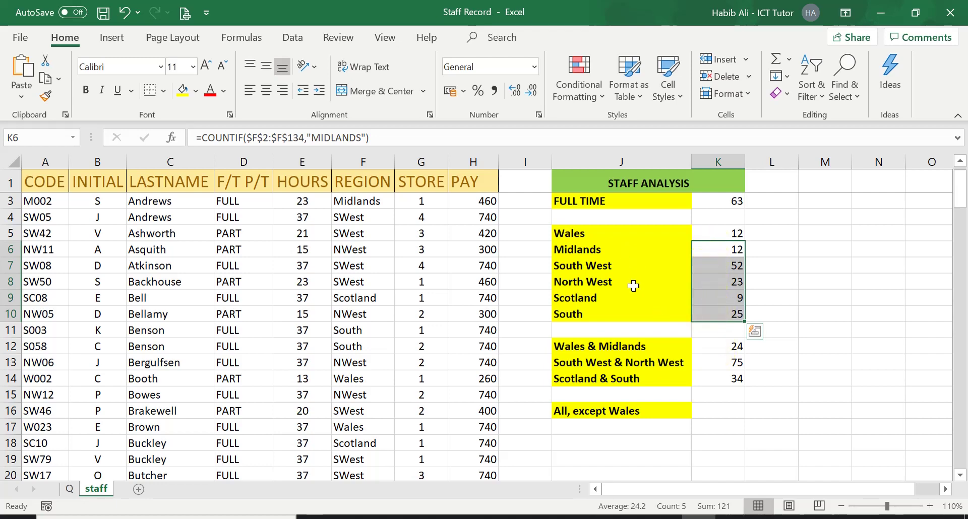
click(732, 345)
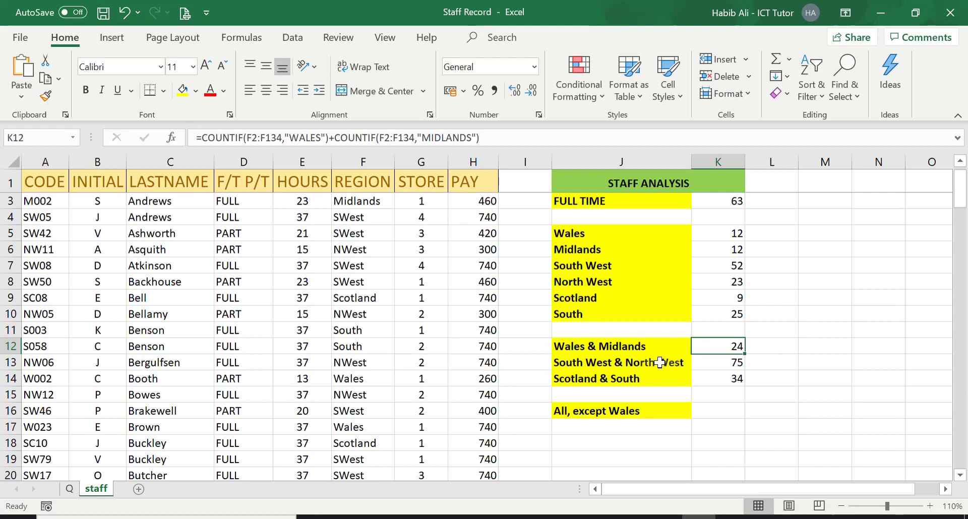
click(719, 409)
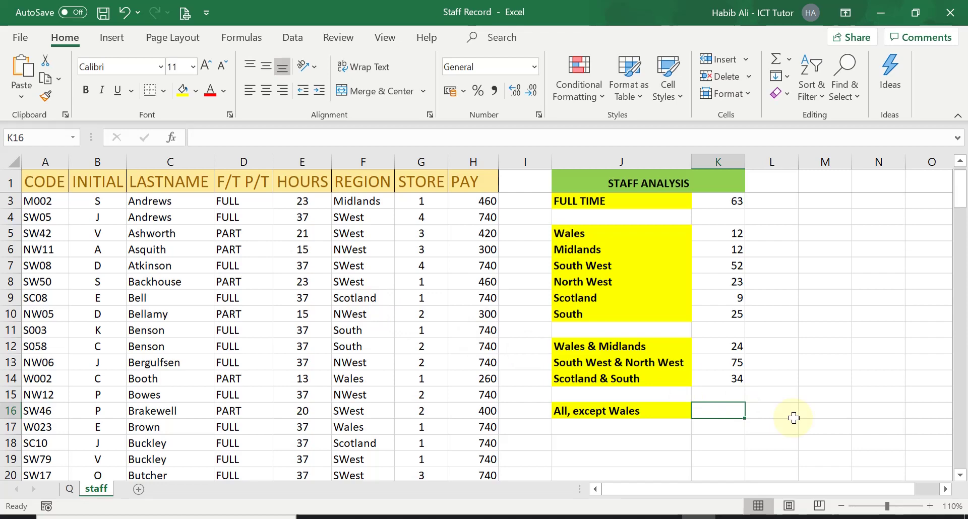
key(ctrl+Home)
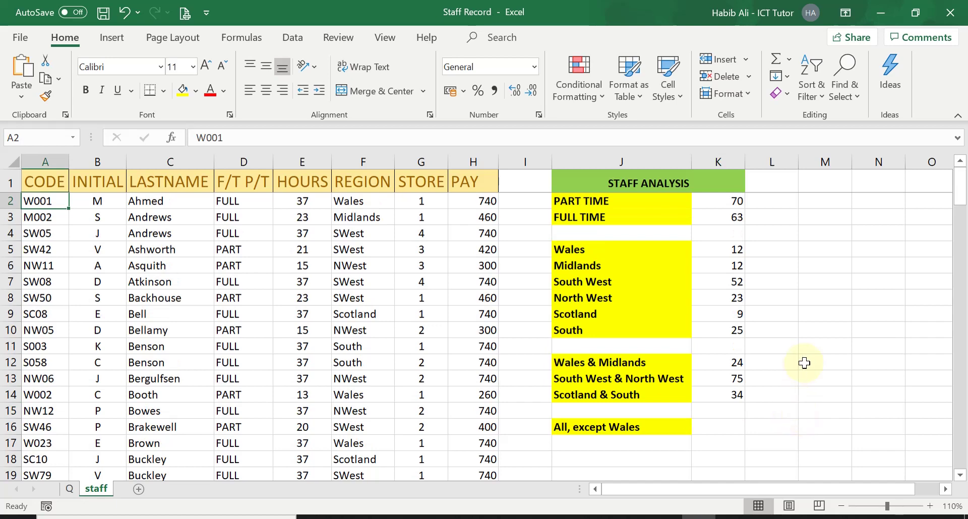
drag(712, 265, 724, 330)
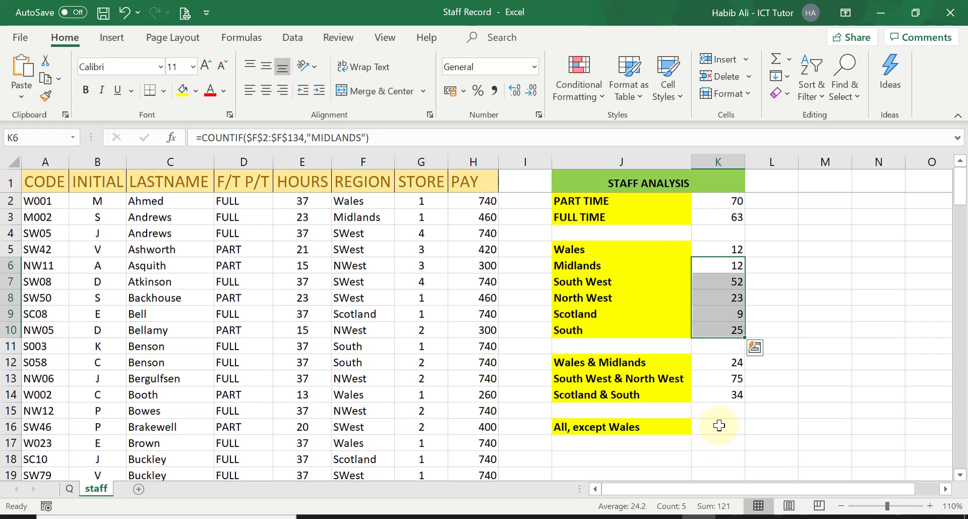
Begin the All, except Wales formula in K16 with =COUNTIF(F2:F134 and check the range down to the last REGION row
click(719, 426)
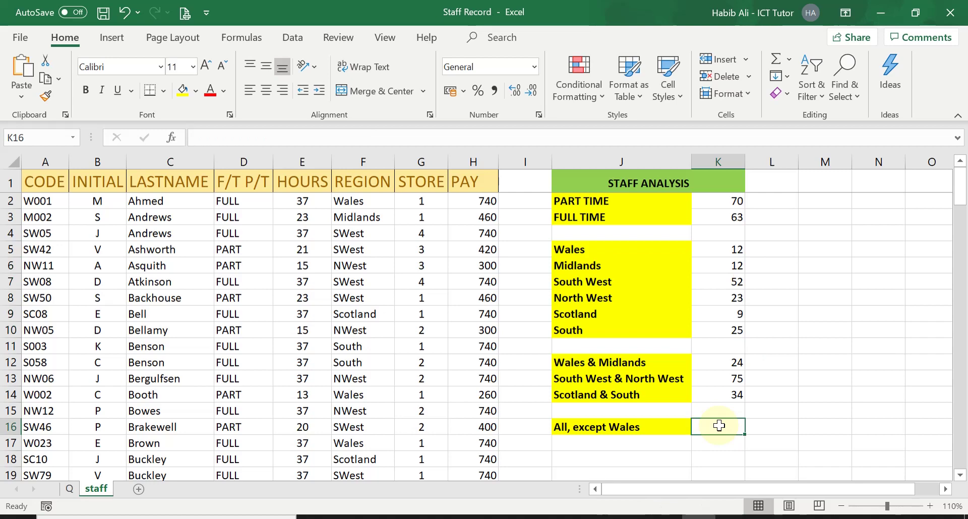
text(=)
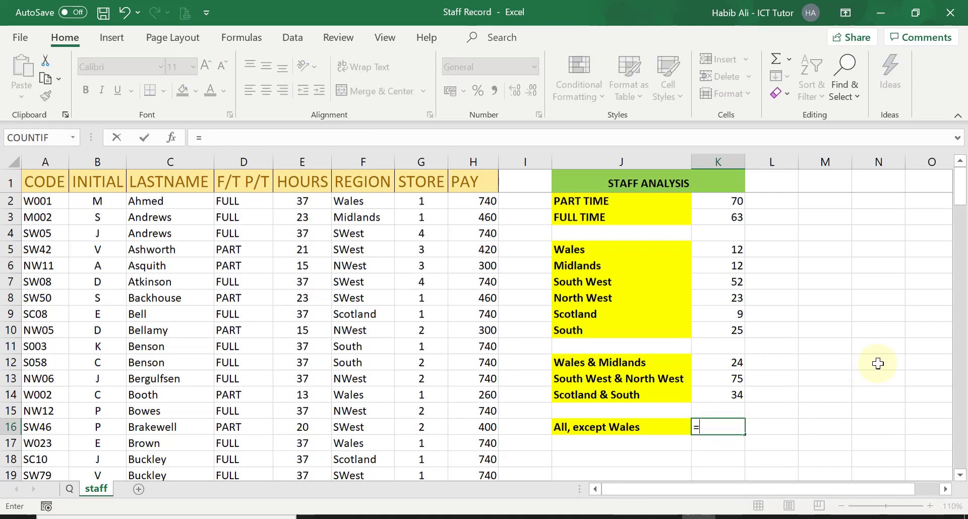
text(COUNTIF)
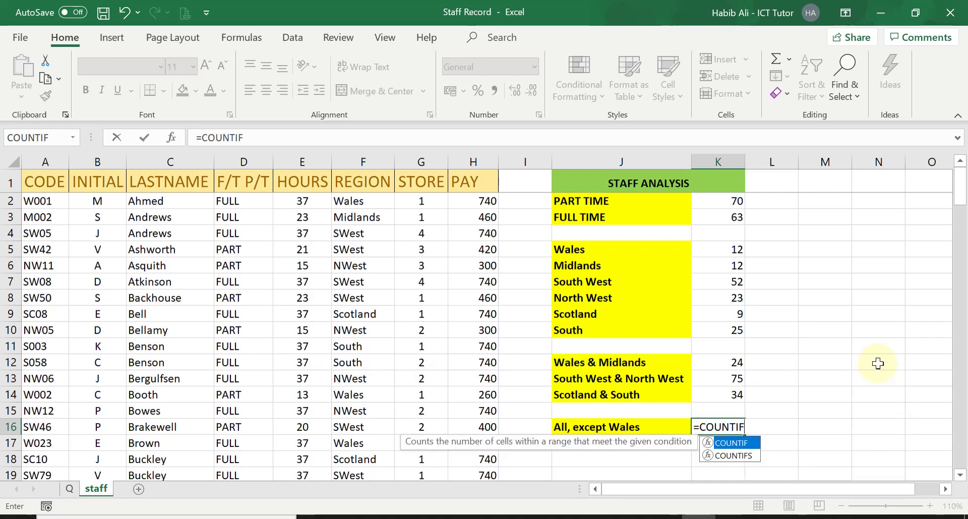
text(()
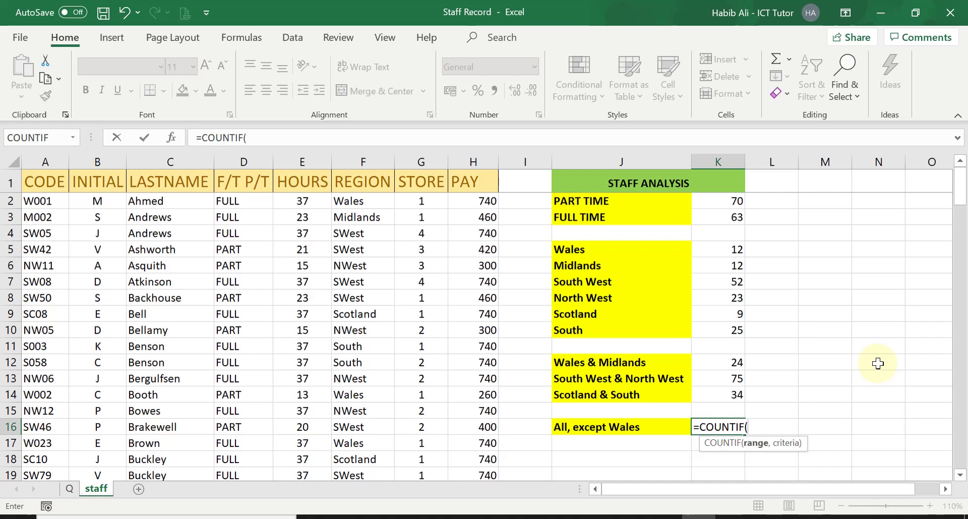
text(F2)
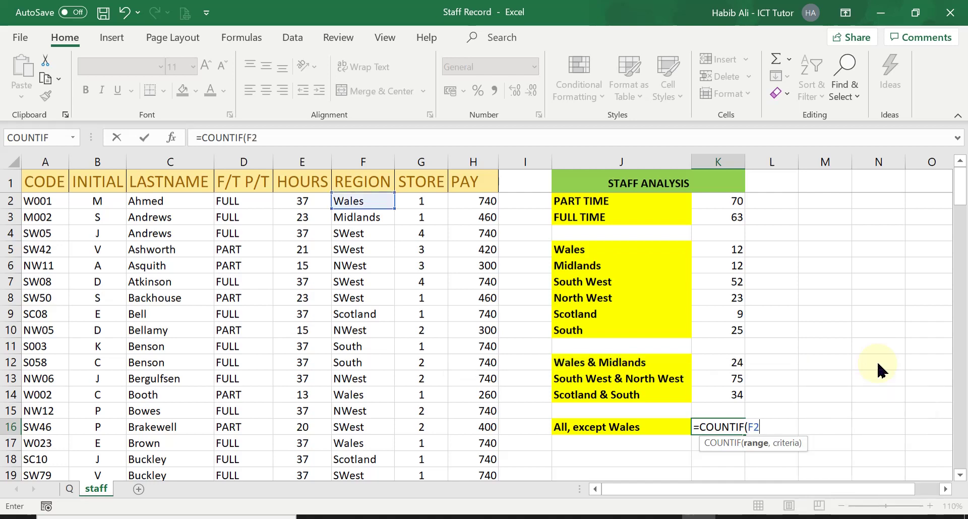
text(:F134)
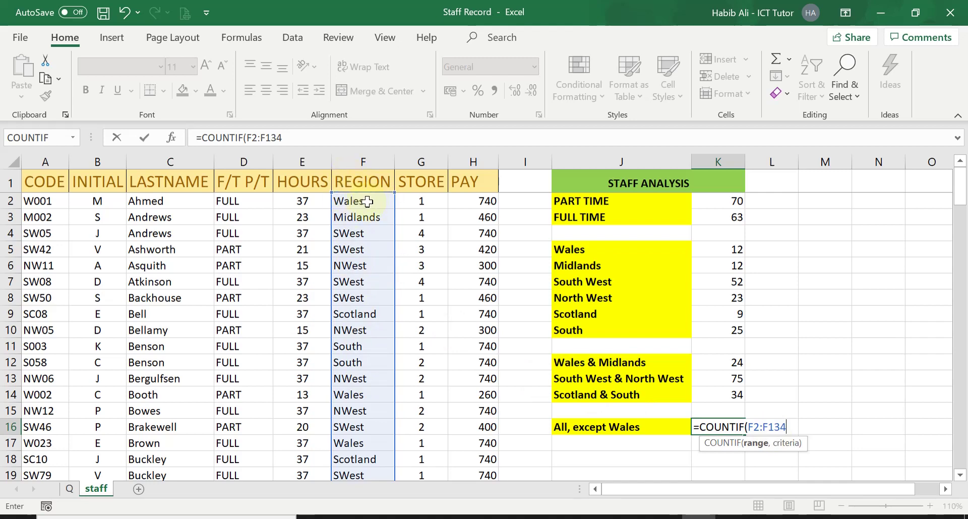
scroll(373, 328, down, 16)
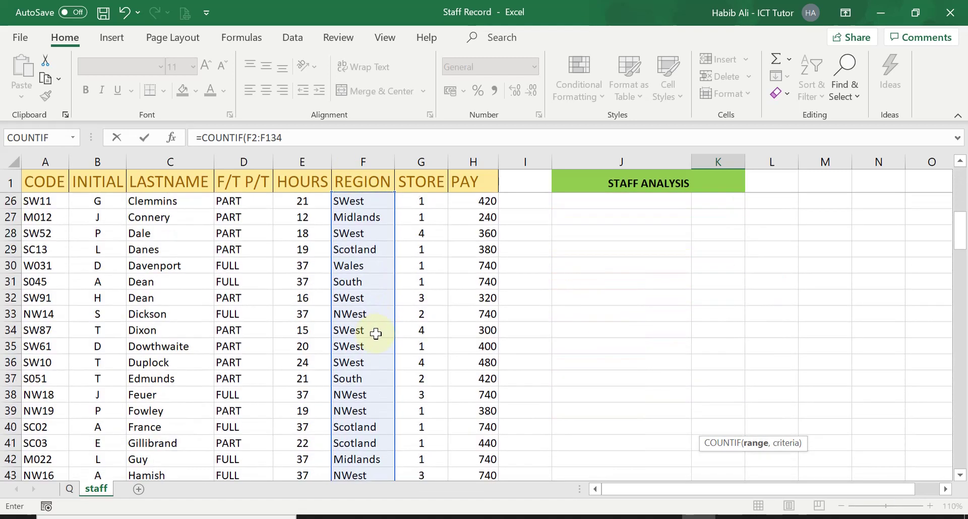
scroll(374, 335, down, 20)
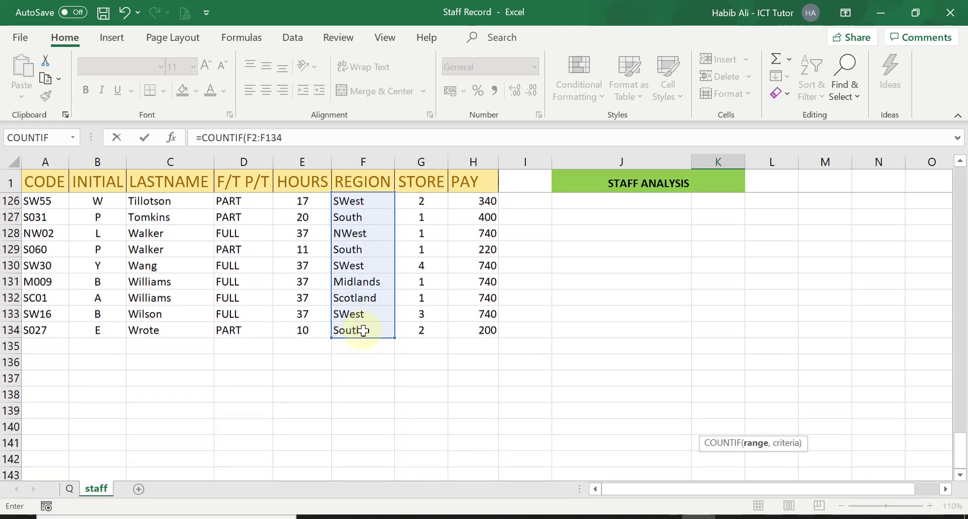
scroll(630, 393, up, 9)
scroll(631, 393, up, 20)
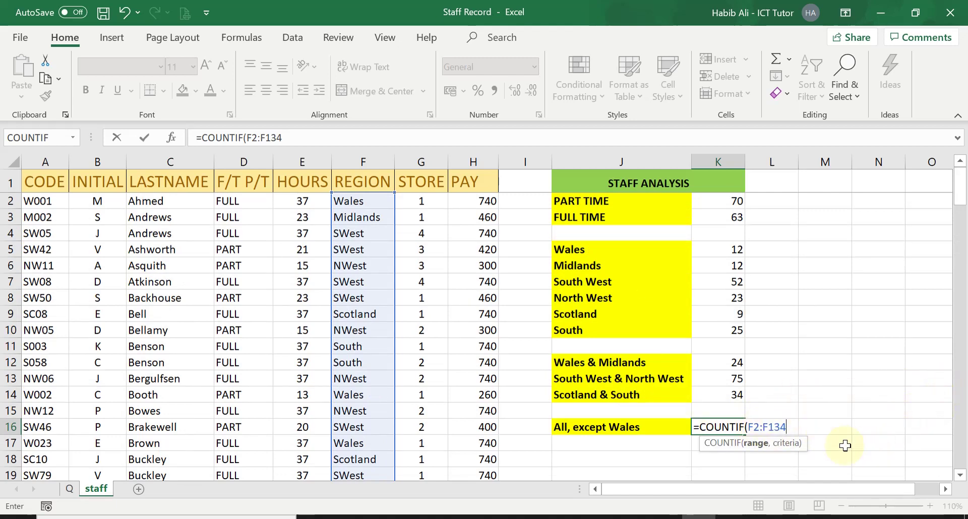
Complete the K16 formula with the criterion "<>WALES" and enter it
text(,)
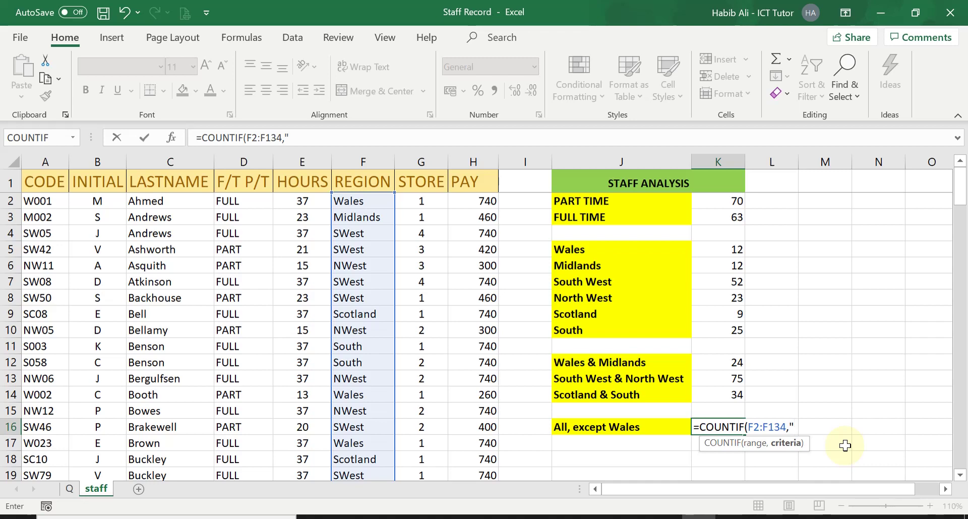
text(<>)
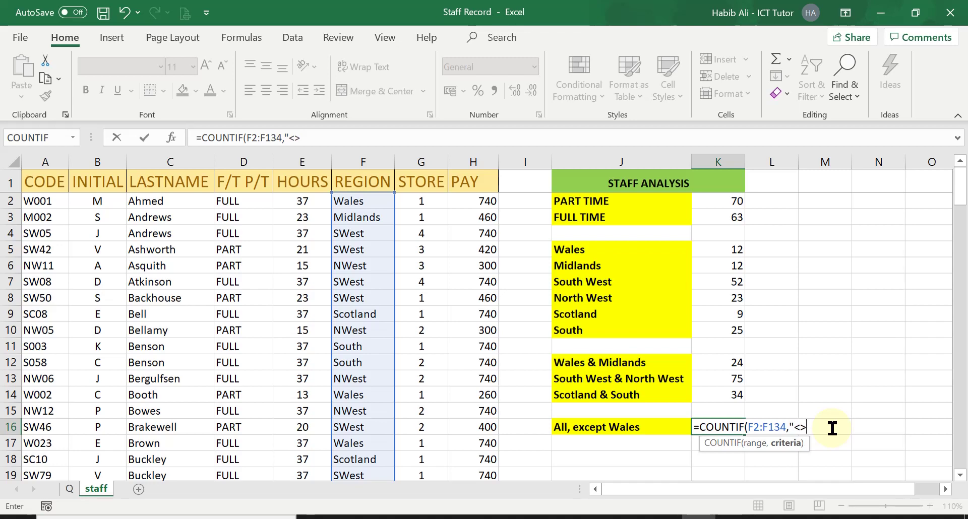
text(WALES)
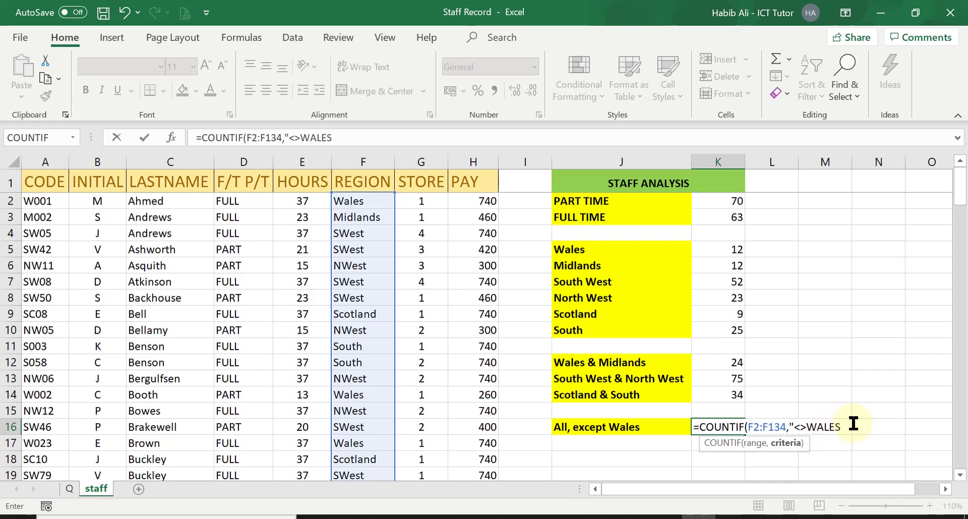
text("))
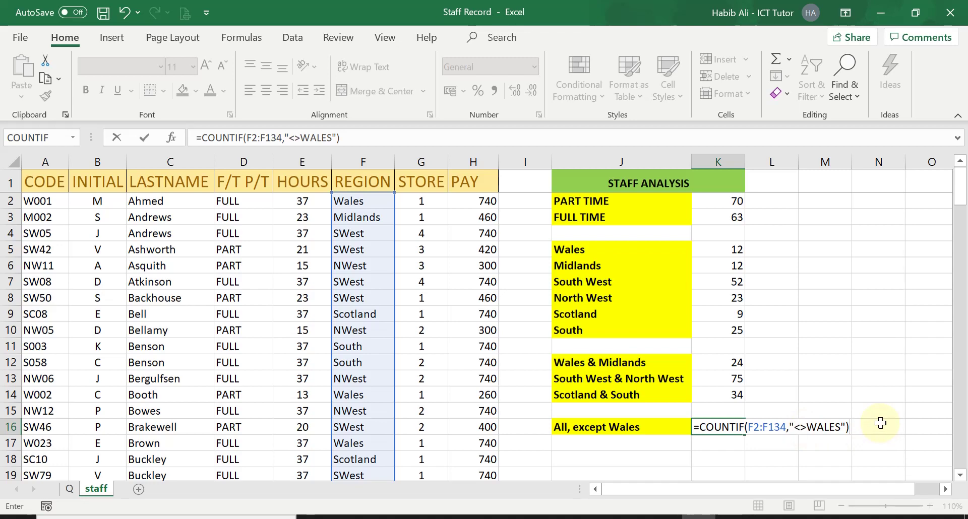
key(Return)
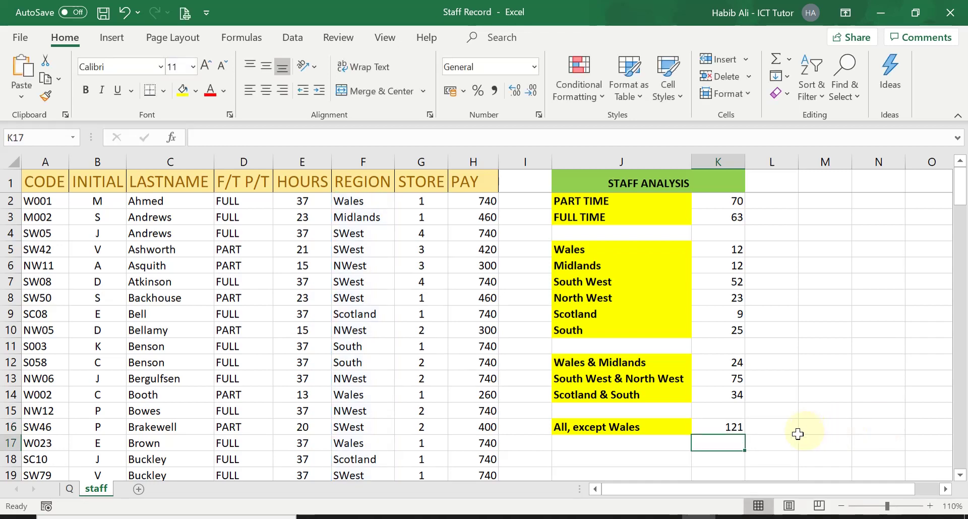
Check the K16 result against the sum of the Midlands to South counts in K6:K10
click(732, 427)
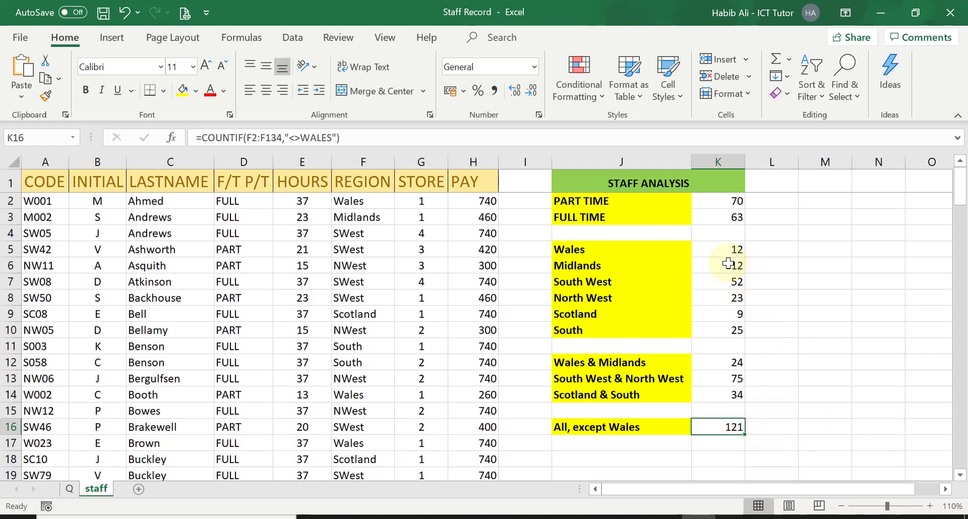
drag(723, 266, 729, 328)
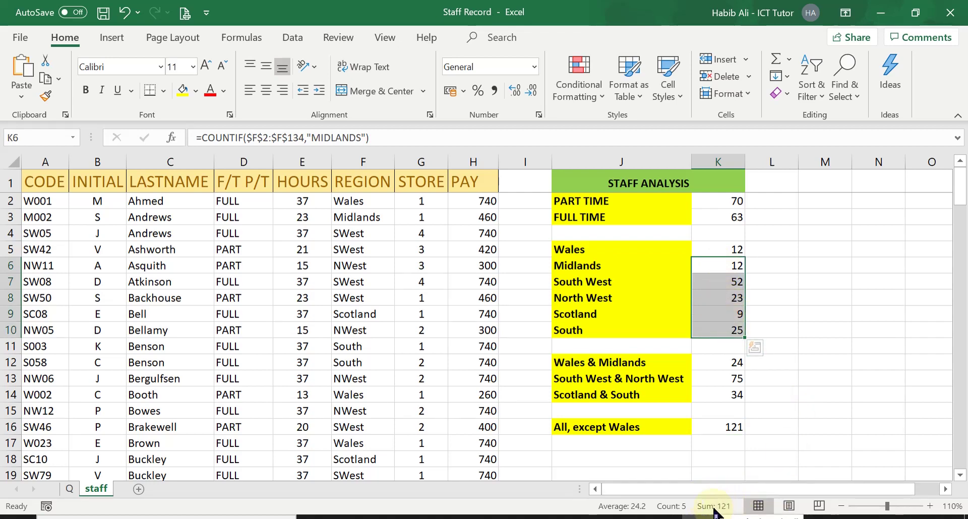
click(726, 429)
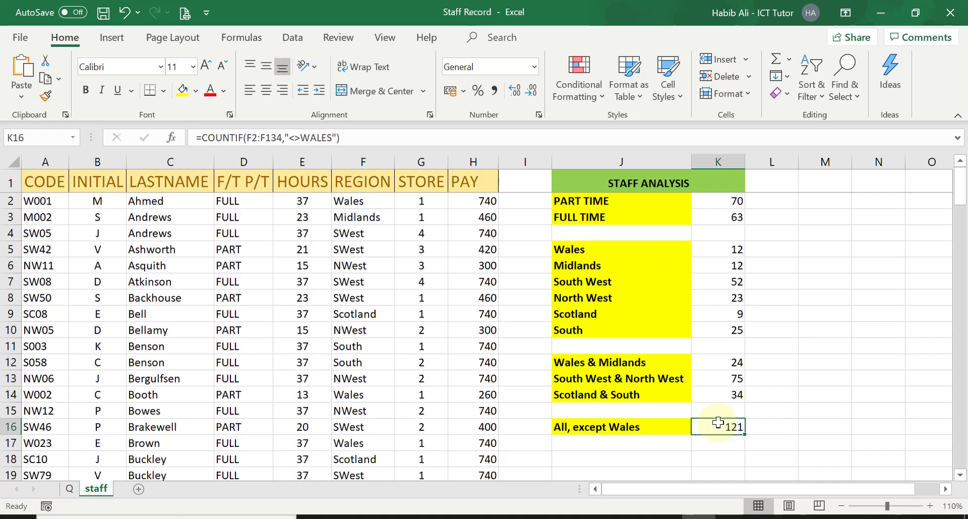
Compare the added COUNTIF formula in K12 with the not-equal COUNTIF formula in K16
click(720, 361)
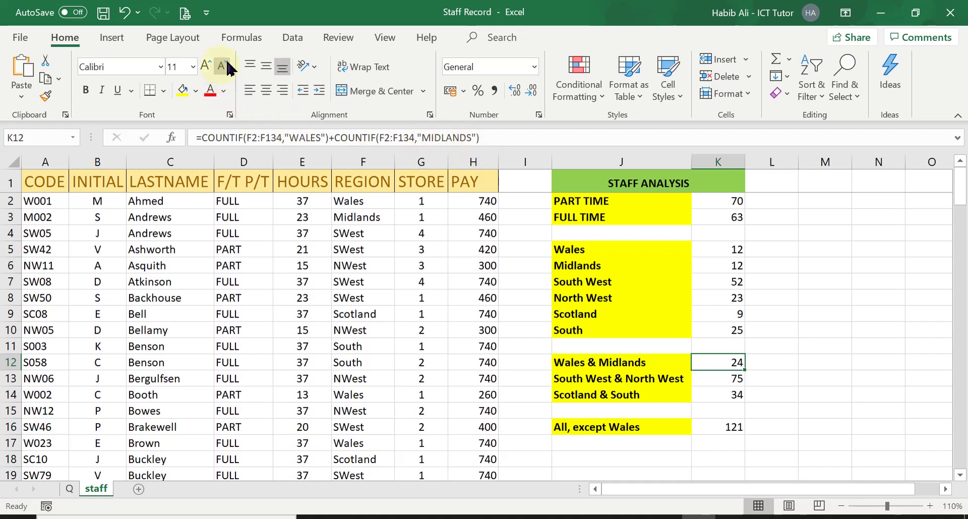
click(242, 38)
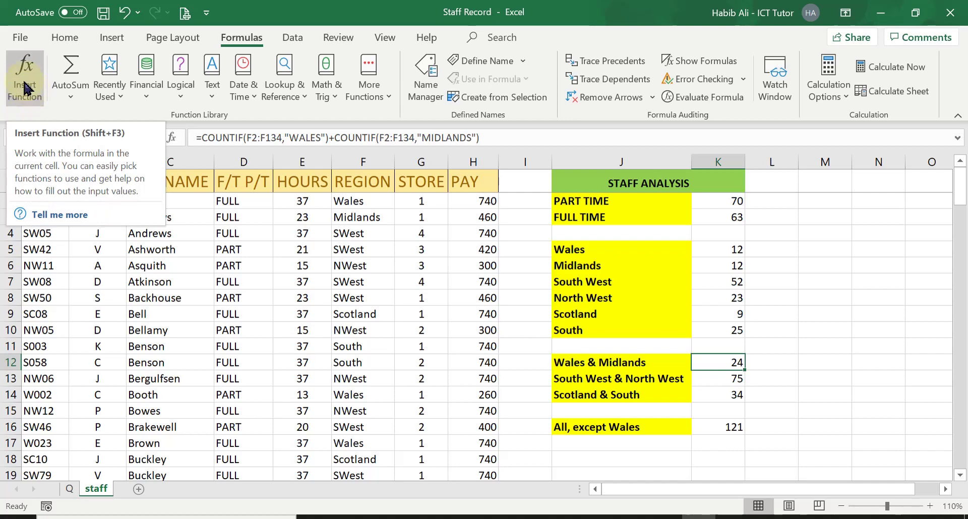
click(66, 38)
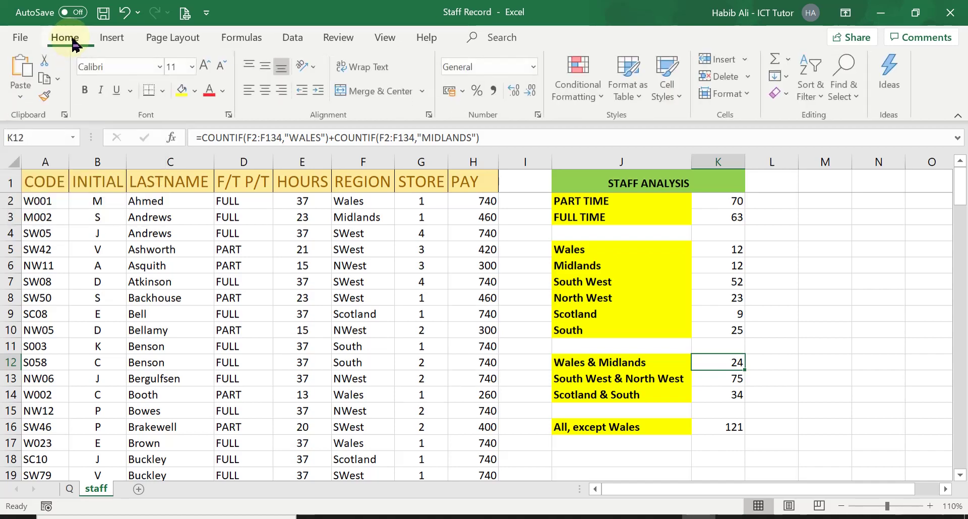
click(744, 433)
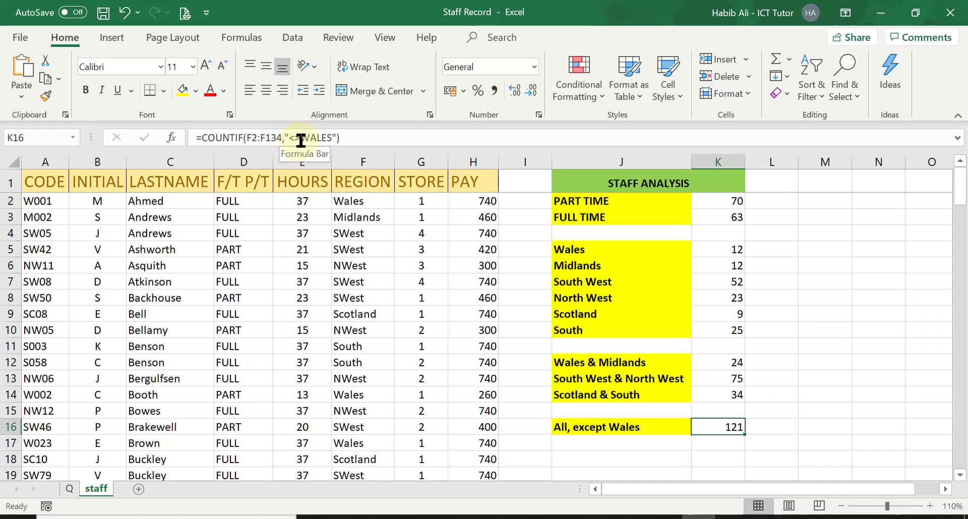
click(724, 363)
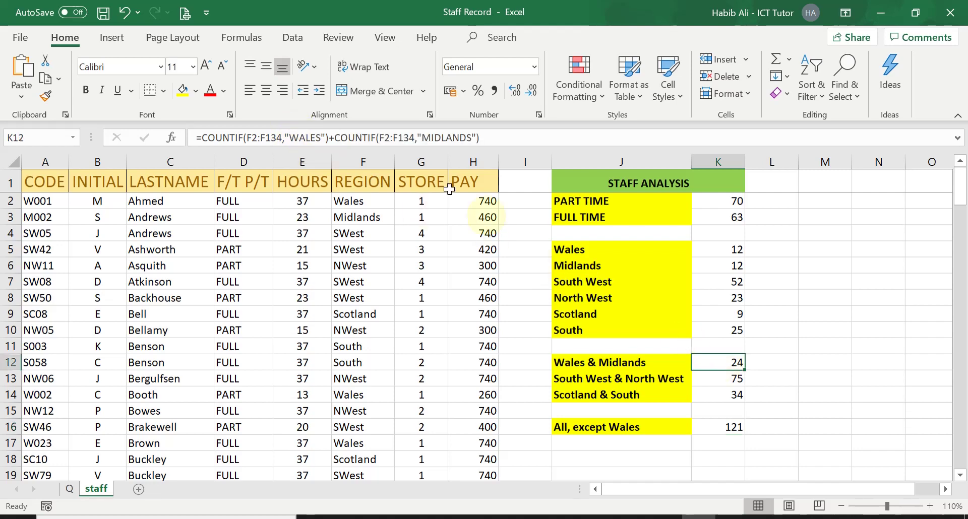